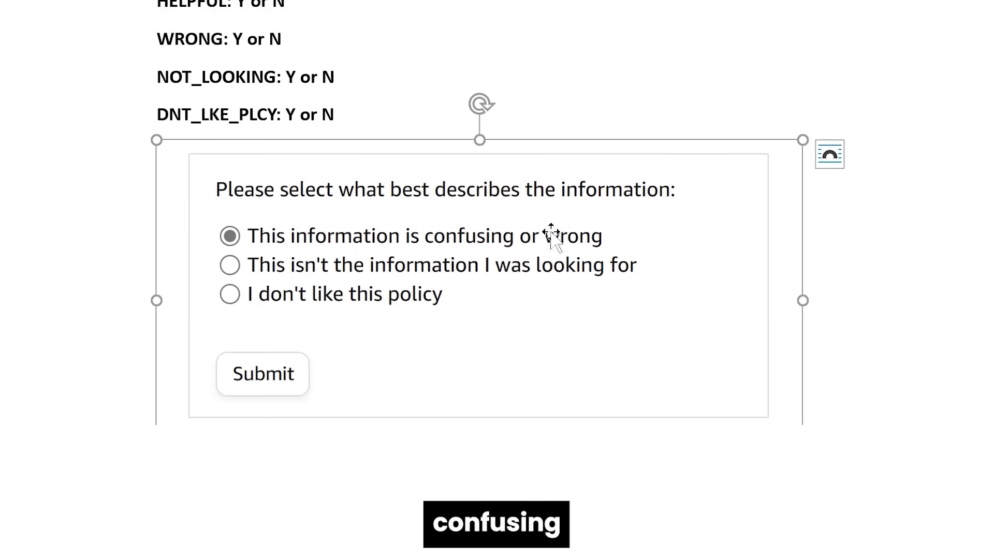
{"action": "double_click", "coordinate": [205, 37]}
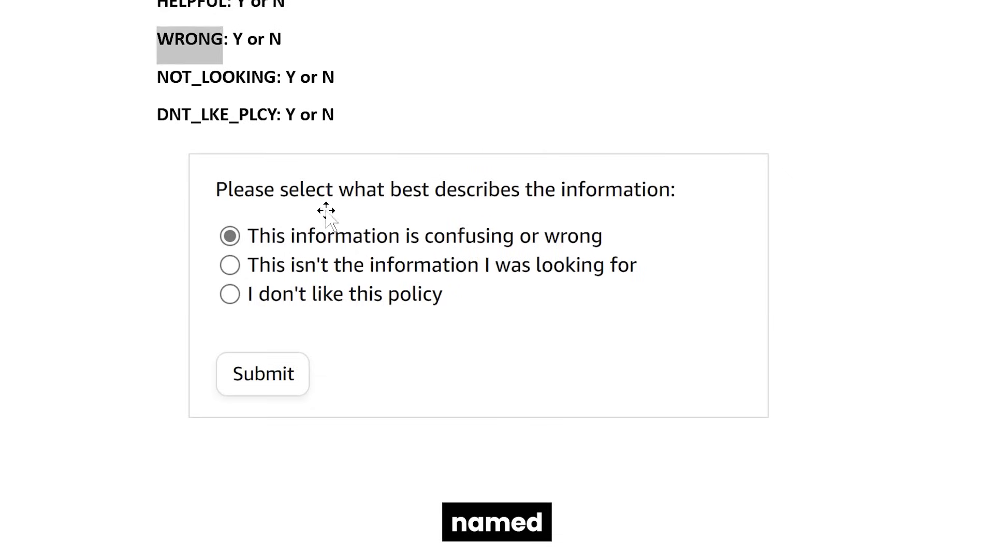
{"action": "left_click", "coordinate": [265, 265]}
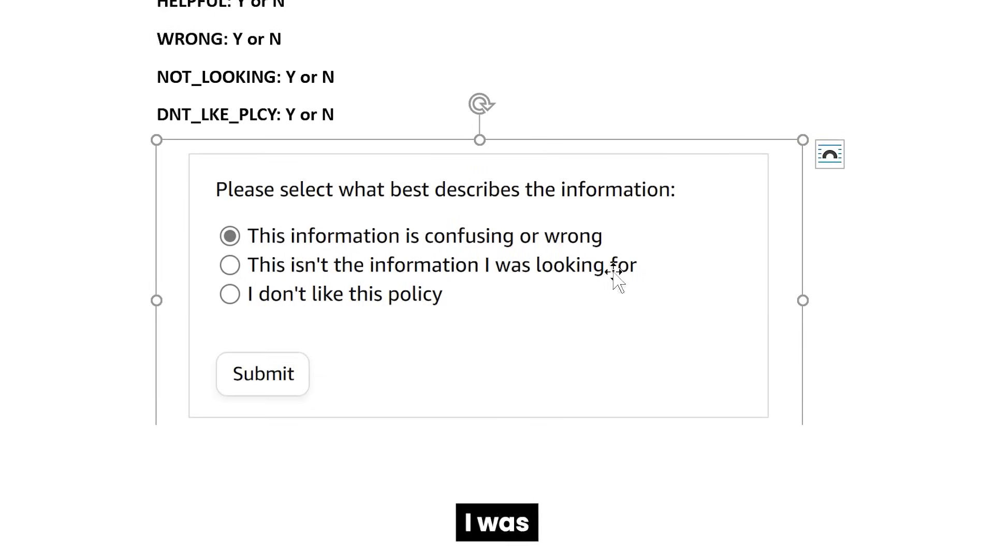
{"action": "double_click", "coordinate": [219, 74]}
{"action": "left_click", "coordinate": [264, 77]}
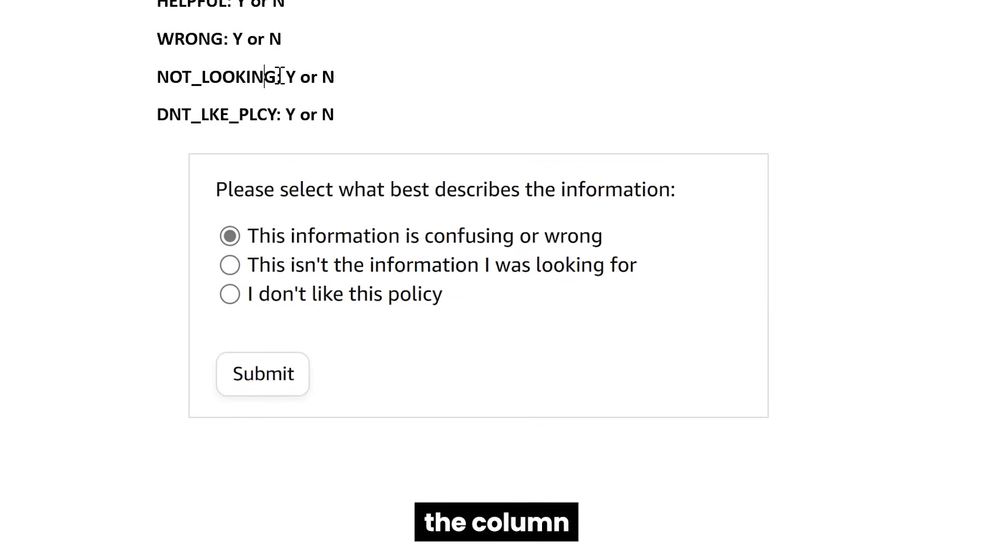
{"action": "left_click_drag", "start_coordinate": [170, 76], "coordinate": [158, 85]}
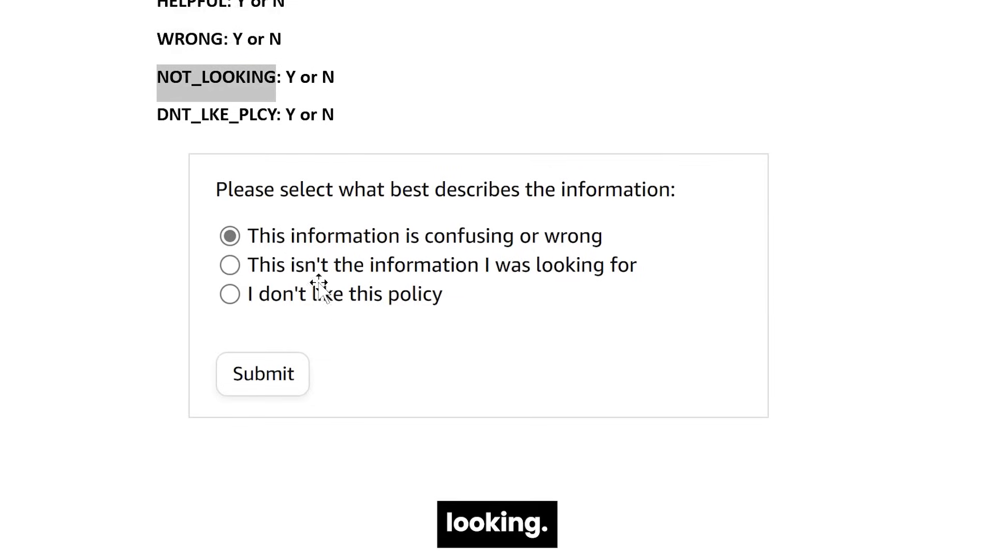
{"action": "left_click", "coordinate": [258, 124]}
{"action": "left_click_drag", "start_coordinate": [270, 110], "coordinate": [165, 117]}
{"action": "scroll", "coordinate": [347, 178], "scroll_direction": "up", "scroll_amount": 1}
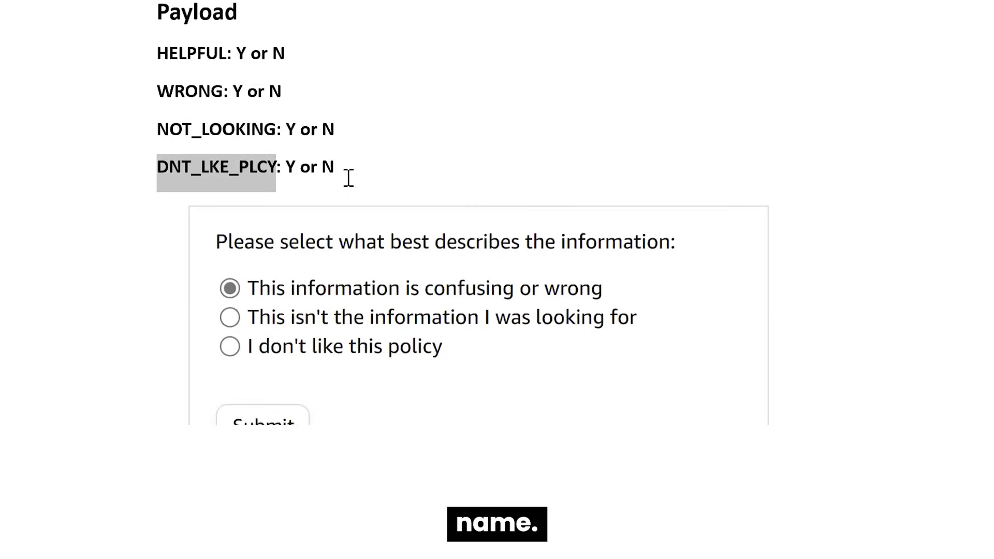
{"action": "left_click_drag", "start_coordinate": [313, 166], "coordinate": [162, 57]}
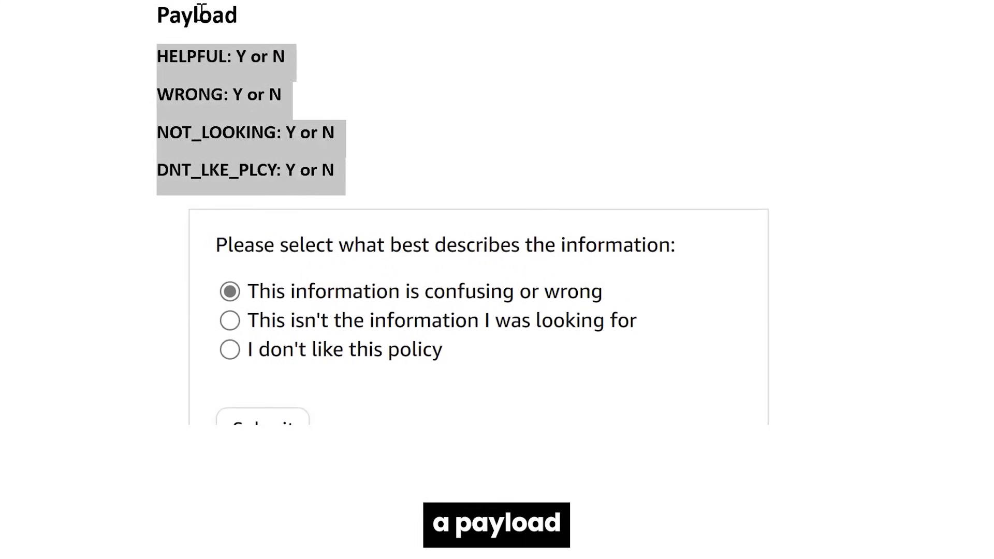
{"action": "triple_click", "coordinate": [200, 12]}
{"action": "scroll", "coordinate": [229, 155], "scroll_direction": "up", "scroll_amount": 4}
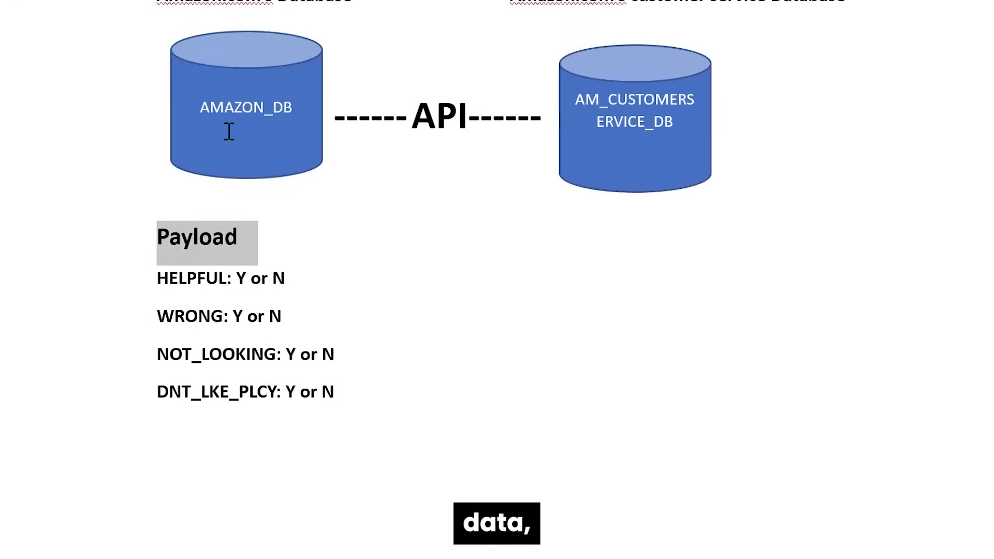
Answer No to the Amazon help page's 'Was this information helpful?' question
{"action": "left_click", "coordinate": [228, 131]}
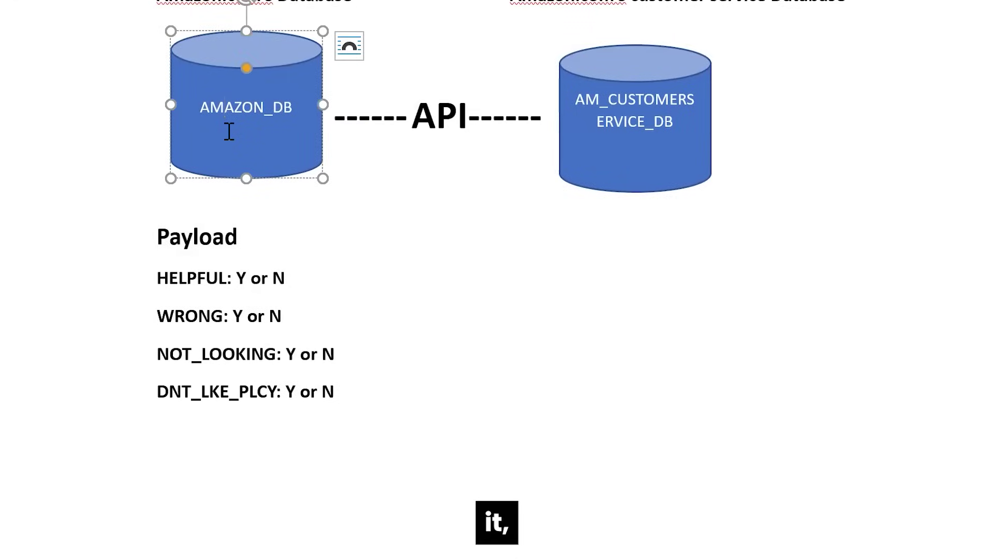
{"action": "scroll", "coordinate": [228, 131], "scroll_direction": "down", "scroll_amount": 1}
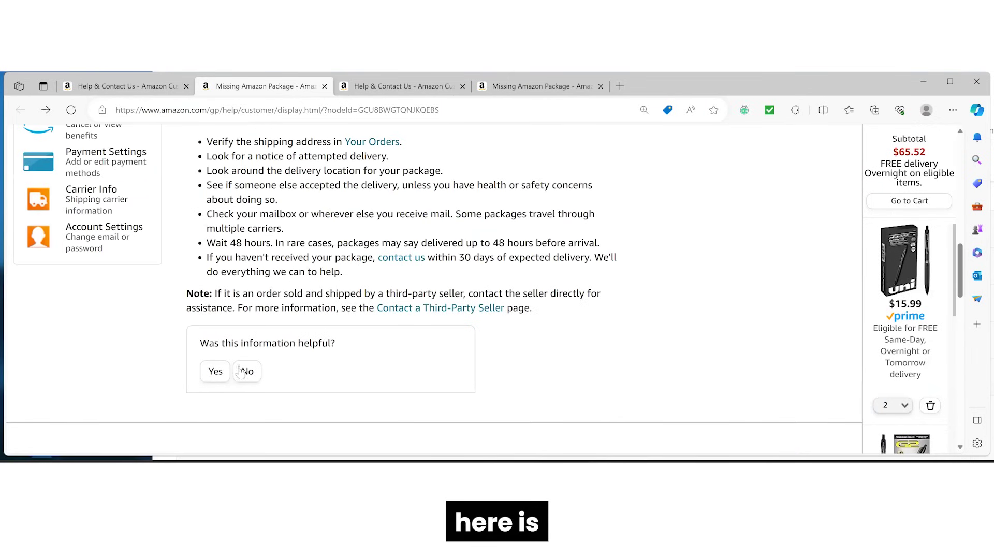
{"action": "left_click", "coordinate": [247, 371]}
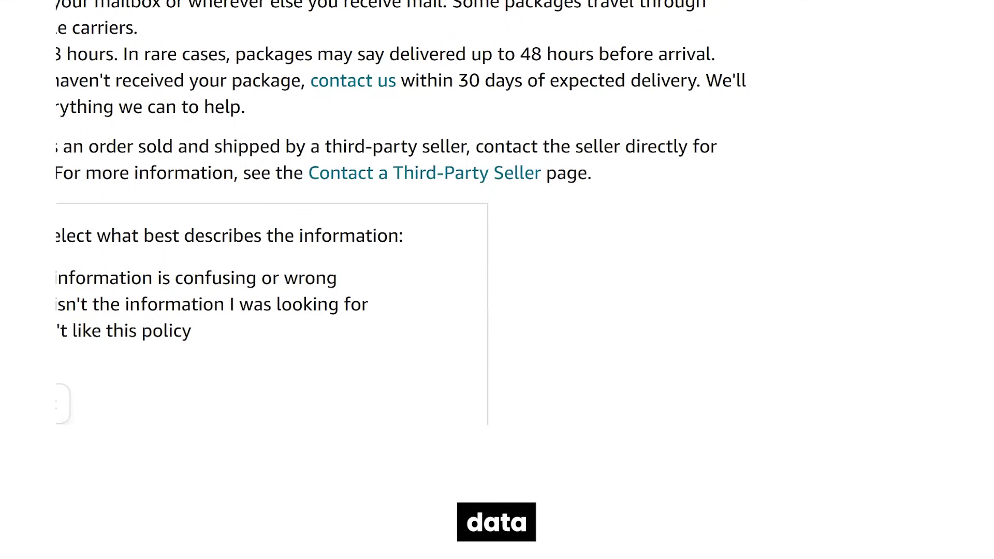
Back in the Technical User Story, select the Payload heading and fields, then both database shapes
{"action": "mouse_move", "coordinate": [854, 558]}
{"action": "left_click", "coordinate": [884, 423]}
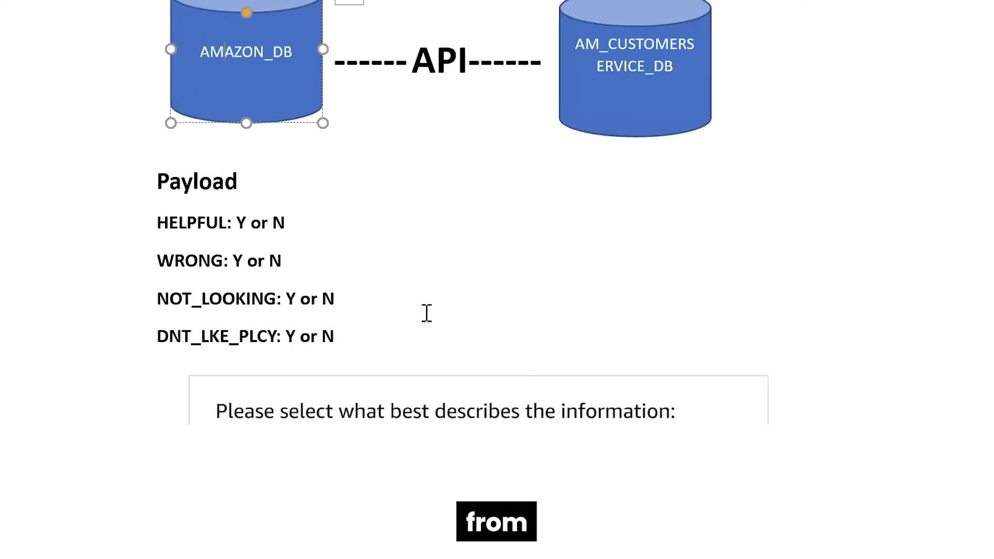
{"action": "left_click_drag", "start_coordinate": [344, 385], "coordinate": [151, 255]}
{"action": "scroll", "coordinate": [403, 266], "scroll_direction": "down", "scroll_amount": 3}
{"action": "scroll", "coordinate": [399, 266], "scroll_direction": "up", "scroll_amount": 4}
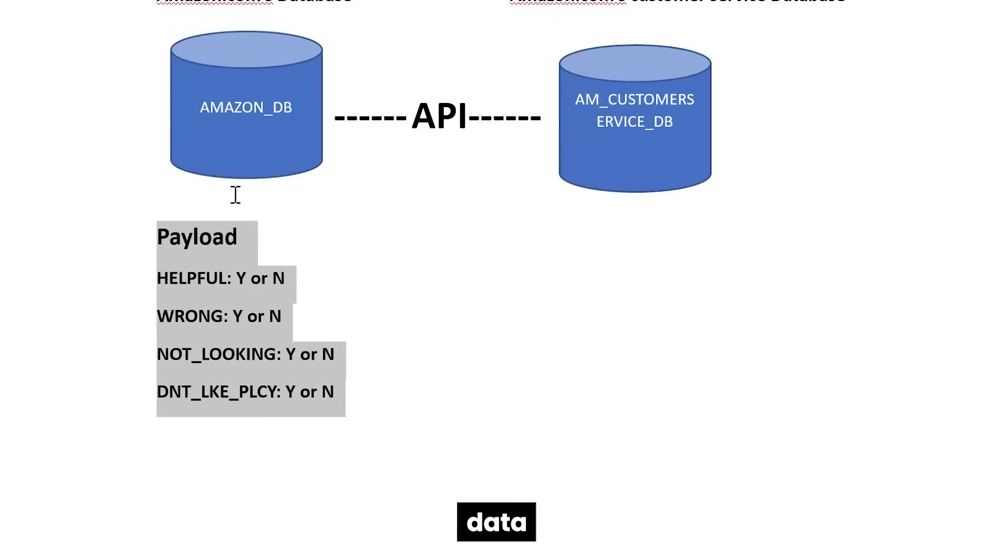
{"action": "left_click", "coordinate": [238, 90]}
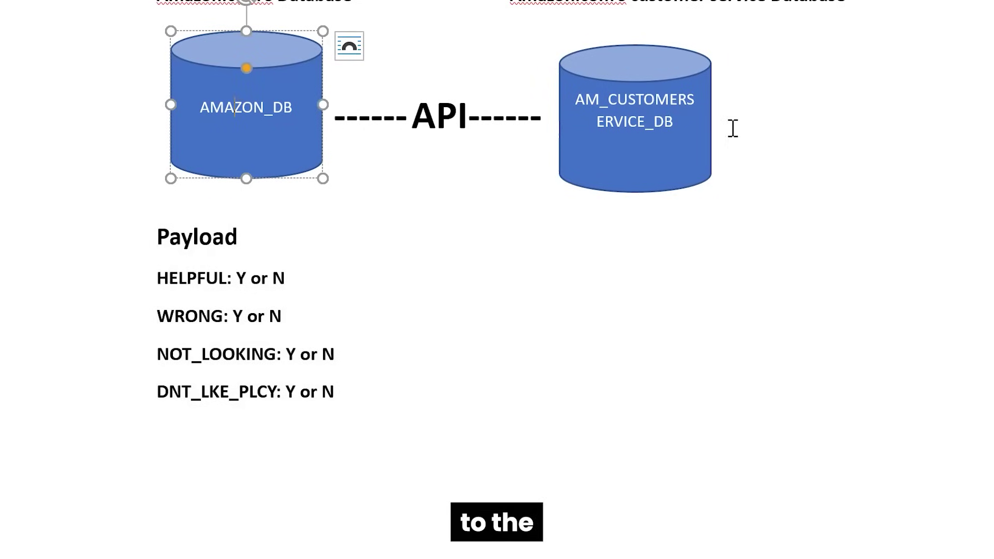
{"action": "left_click", "coordinate": [655, 135]}
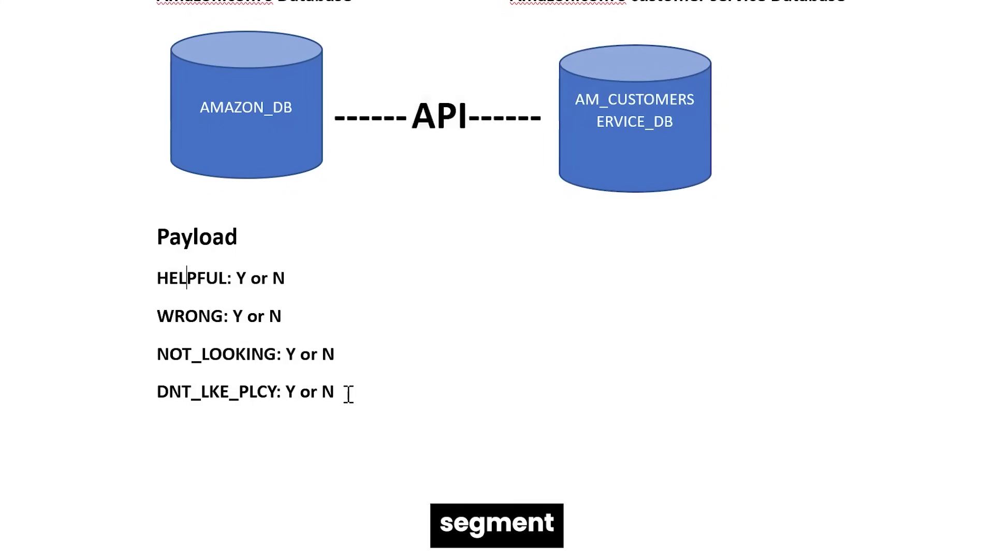
Select the payload lines, database shapes and API label, then return to the Amazon help page
{"action": "left_click_drag", "start_coordinate": [349, 393], "coordinate": [160, 291]}
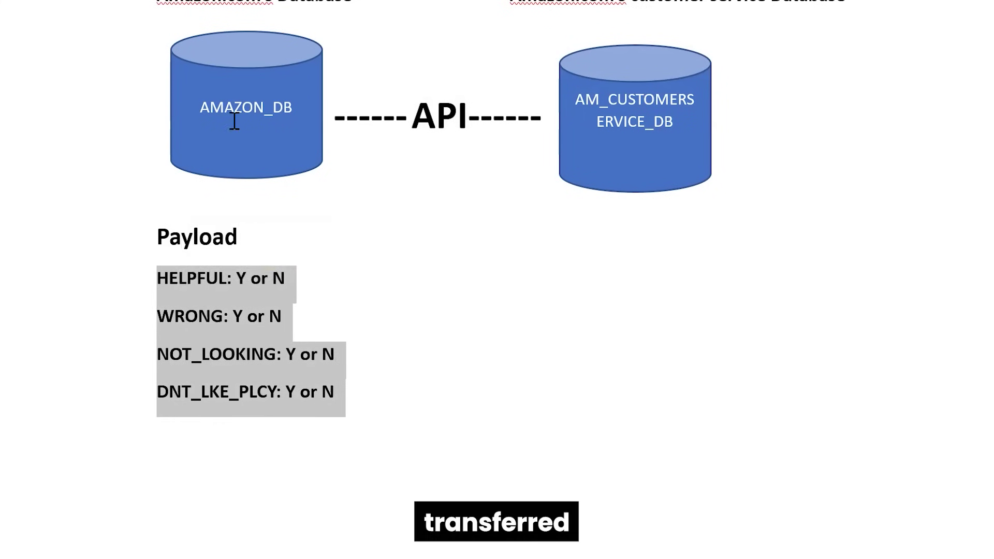
{"action": "triple_click", "coordinate": [216, 203]}
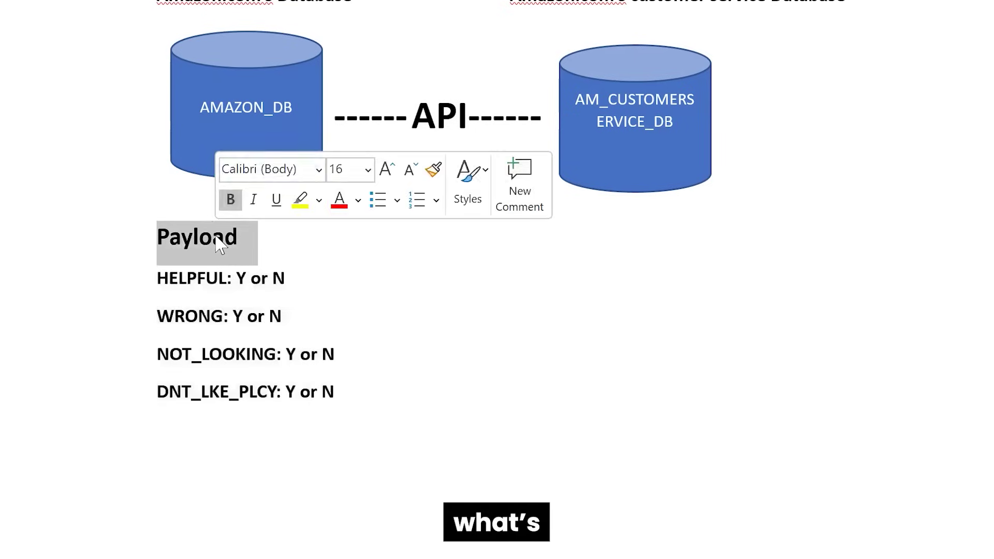
{"action": "left_click_drag", "start_coordinate": [275, 352], "coordinate": [186, 286]}
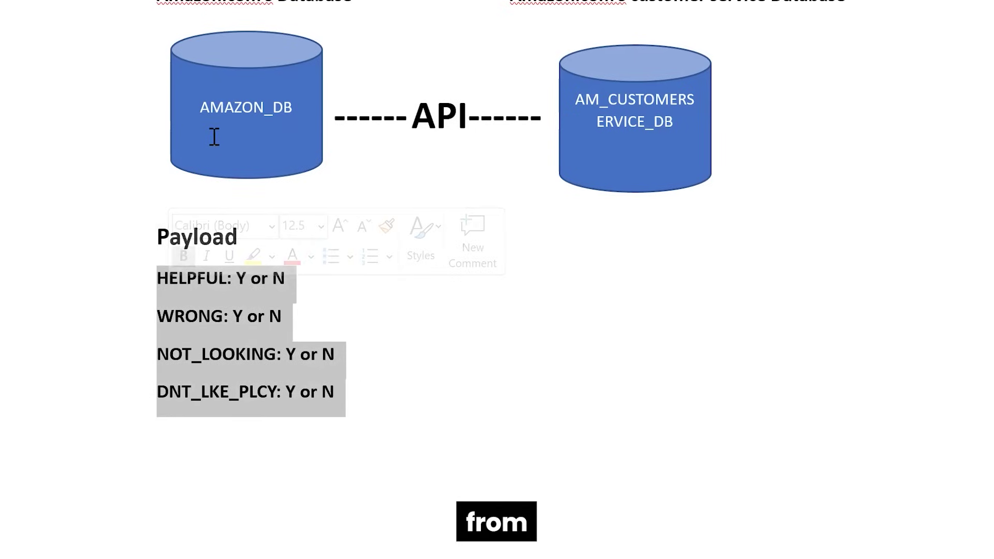
{"action": "left_click", "coordinate": [228, 124]}
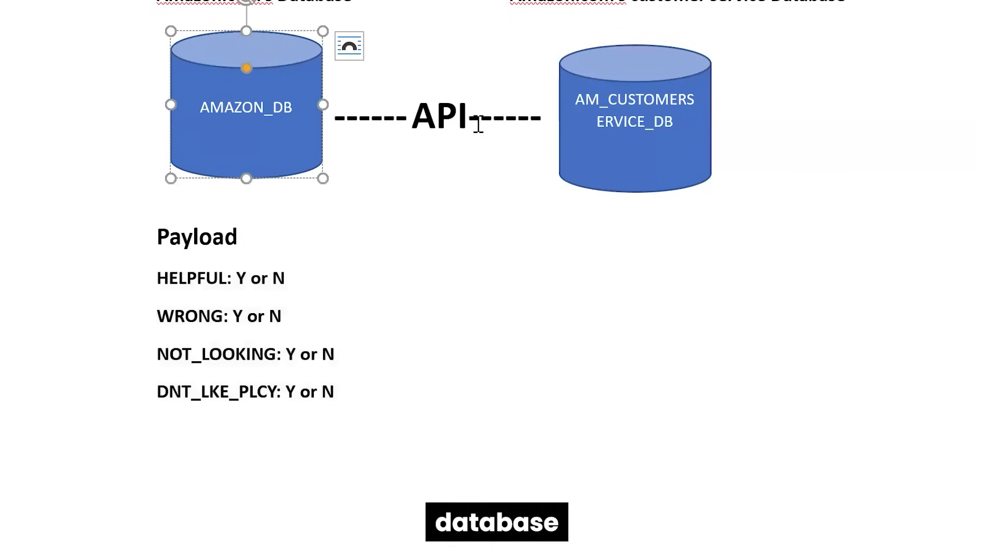
{"action": "left_click", "coordinate": [654, 124]}
{"action": "double_click", "coordinate": [429, 111]}
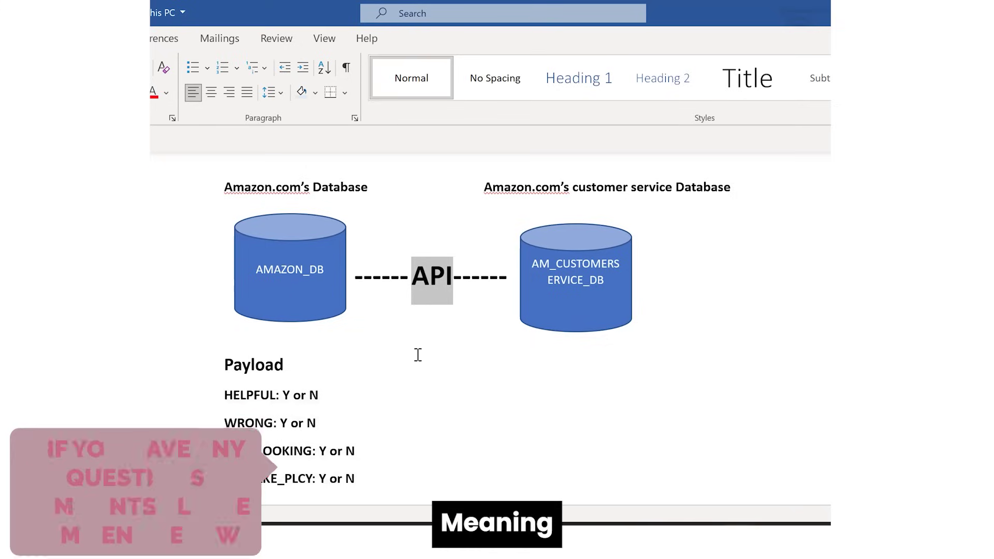
{"action": "left_click", "coordinate": [595, 427]}
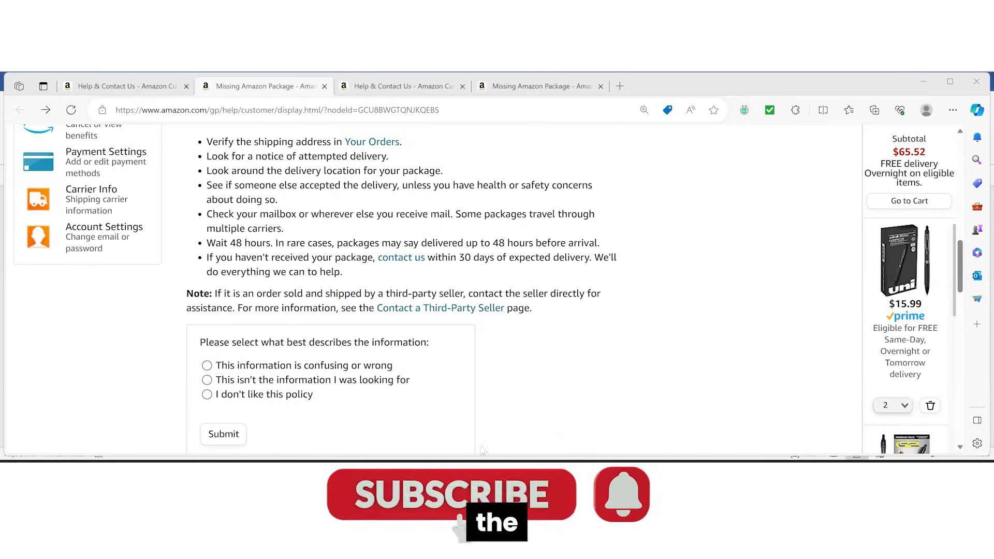
Submit the chosen feedback so Amazon's help page shows its thank-you confirmation
{"action": "left_click", "coordinate": [212, 436]}
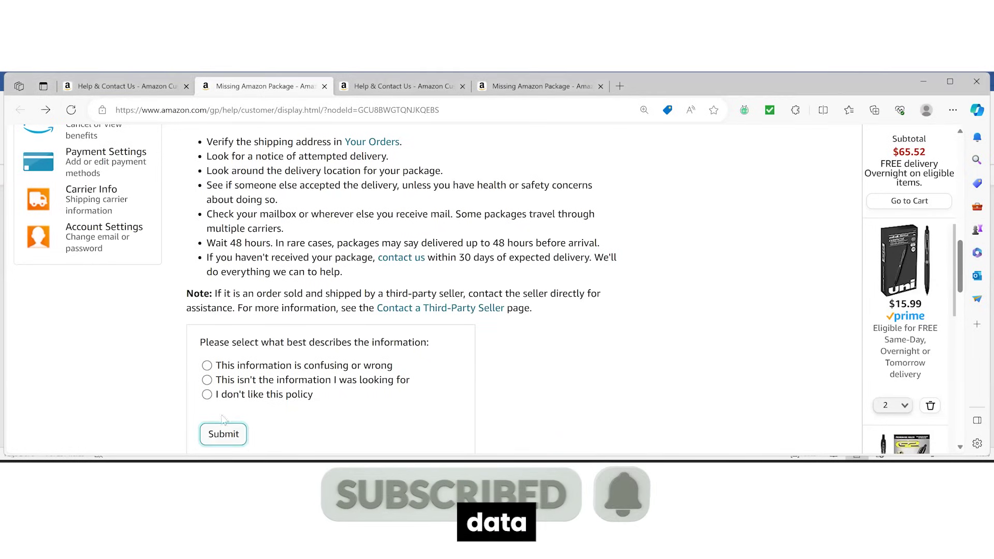
{"action": "left_click", "coordinate": [207, 394]}
{"action": "left_click", "coordinate": [232, 427]}
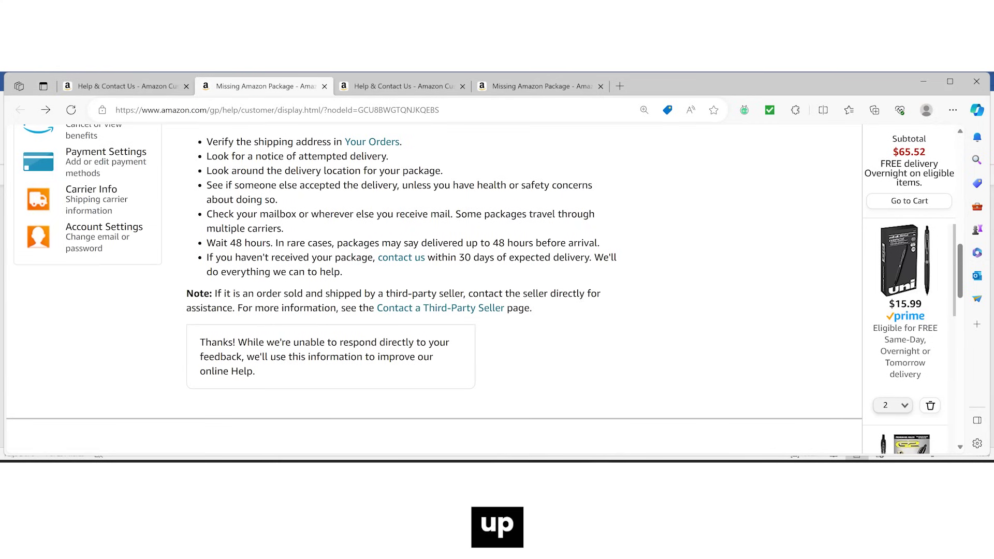
{"action": "left_click", "coordinate": [695, 455]}
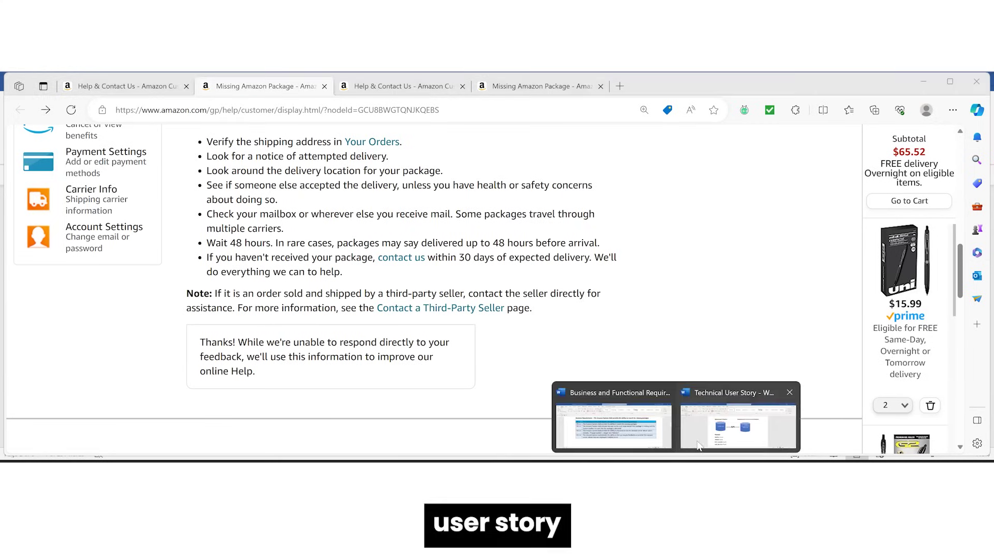
Bring the Technical User Story document forward and select the API label text
{"action": "left_click", "coordinate": [699, 445]}
{"action": "double_click", "coordinate": [456, 122]}
{"action": "left_click", "coordinate": [468, 127]}
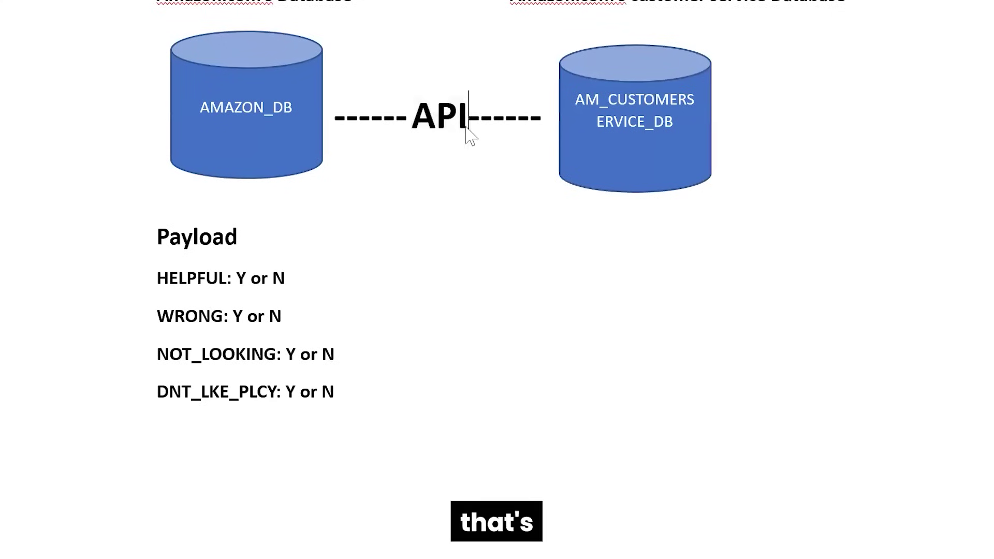
{"action": "left_click_drag", "start_coordinate": [469, 124], "coordinate": [424, 127]}
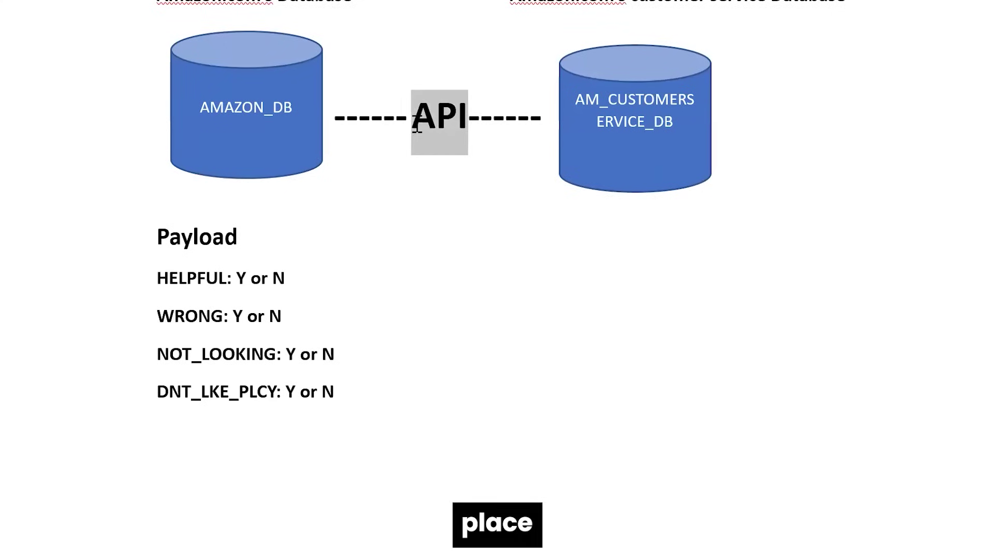
{"action": "left_click", "coordinate": [453, 167]}
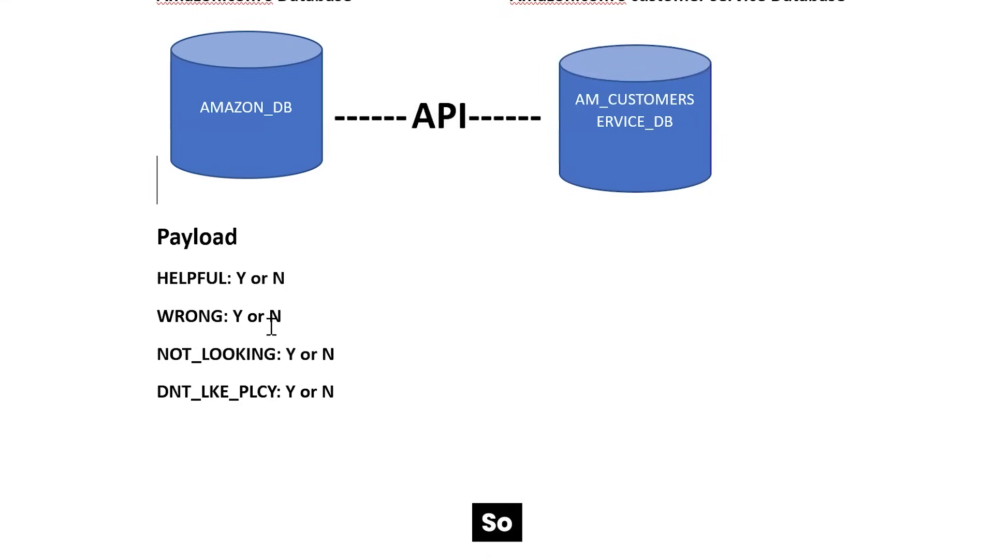
Select the four payload lines, the AM_CUSTOMERSERVICE_DB and AMAZON_DB shapes, and the API label
{"action": "left_click_drag", "start_coordinate": [343, 392], "coordinate": [154, 230]}
{"action": "left_click", "coordinate": [218, 316]}
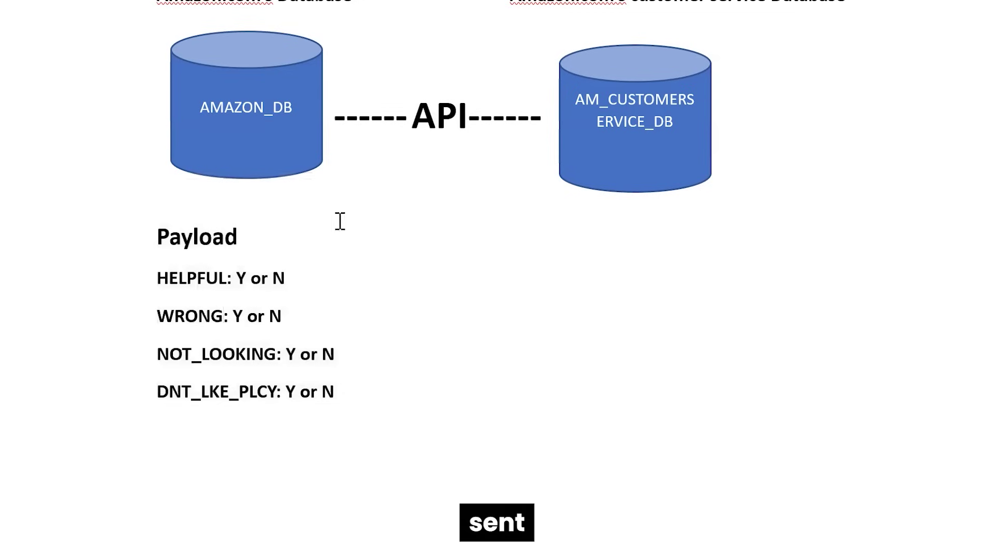
{"action": "left_click", "coordinate": [665, 120]}
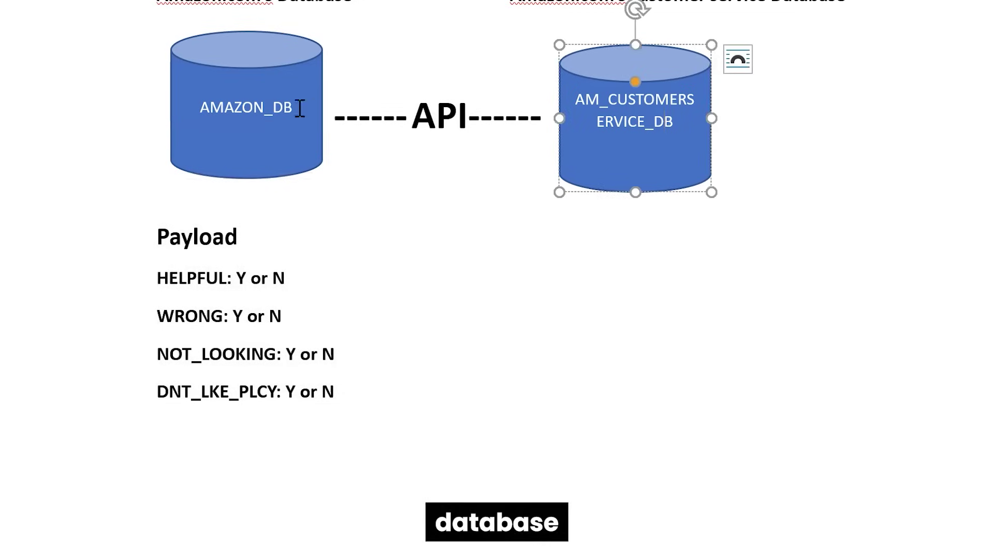
{"action": "left_click", "coordinate": [269, 111]}
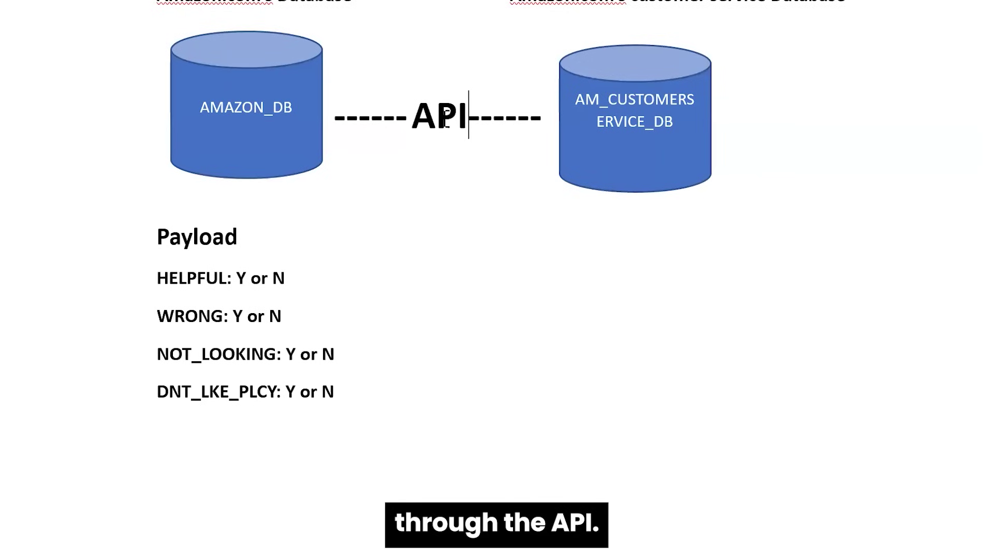
{"action": "double_click", "coordinate": [446, 118]}
{"action": "left_click", "coordinate": [460, 166]}
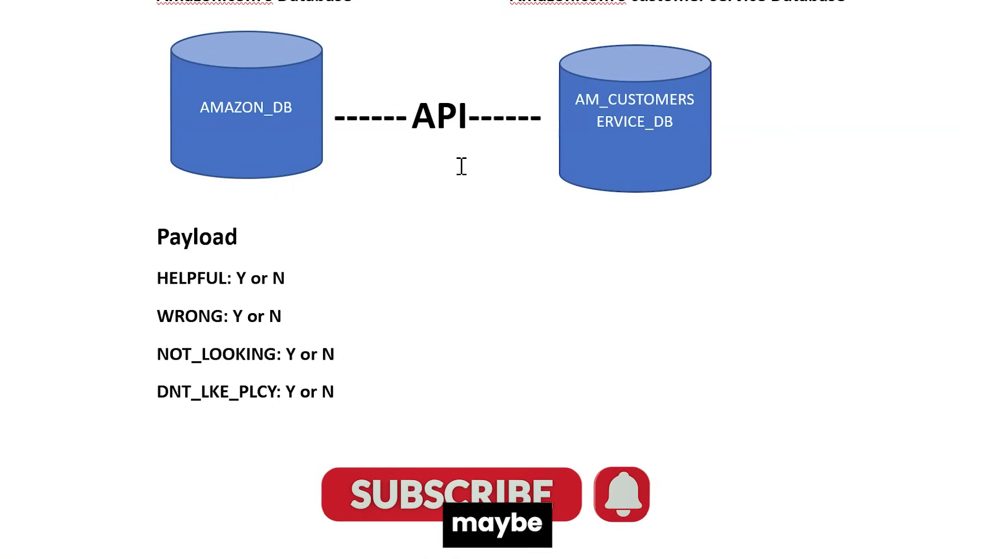
{"action": "scroll", "coordinate": [462, 165], "scroll_direction": "down", "scroll_amount": 10}
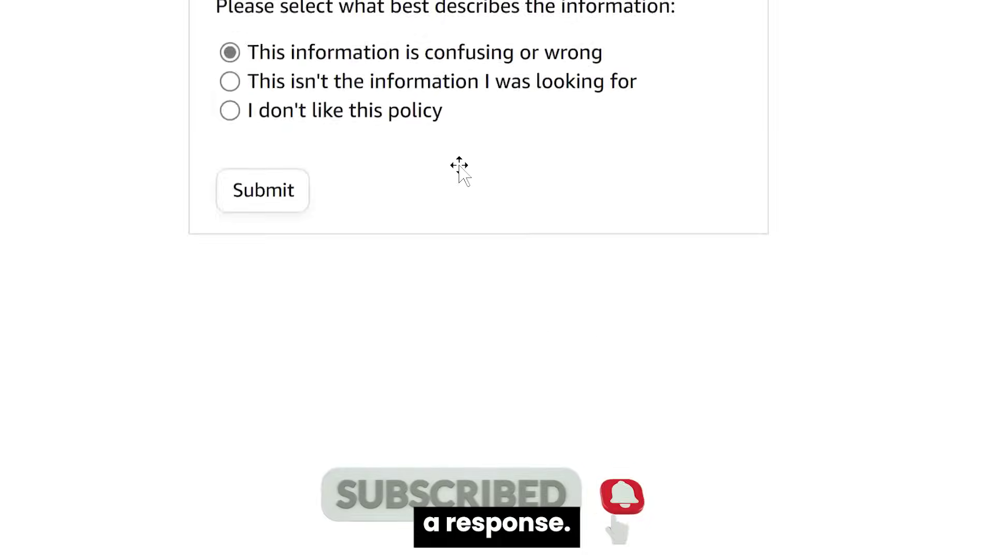
{"action": "scroll", "coordinate": [460, 166], "scroll_direction": "down", "scroll_amount": 8}
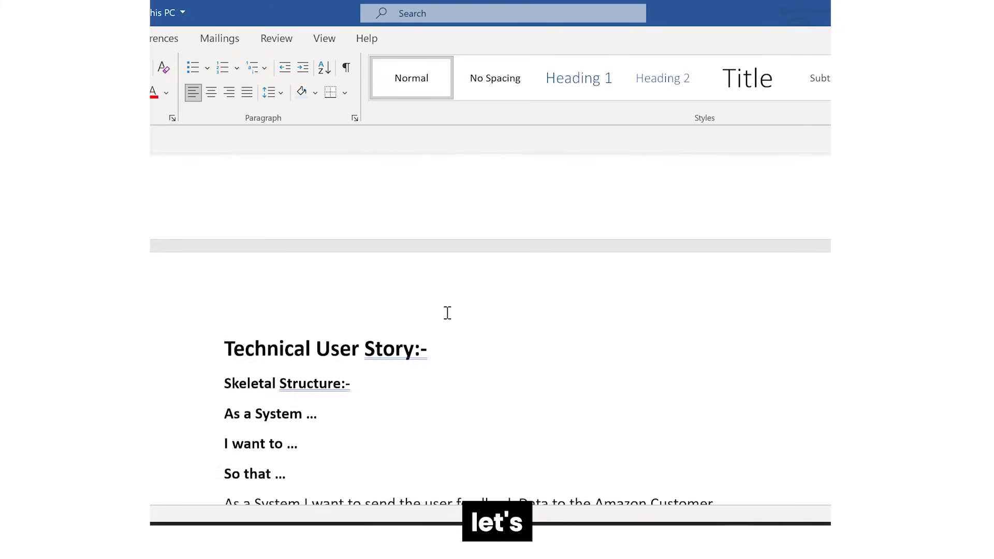
Highlight the 'As a System', 'I want to' and 'So that' skeleton lines in turn
{"action": "scroll", "coordinate": [447, 312], "scroll_direction": "down", "scroll_amount": 3}
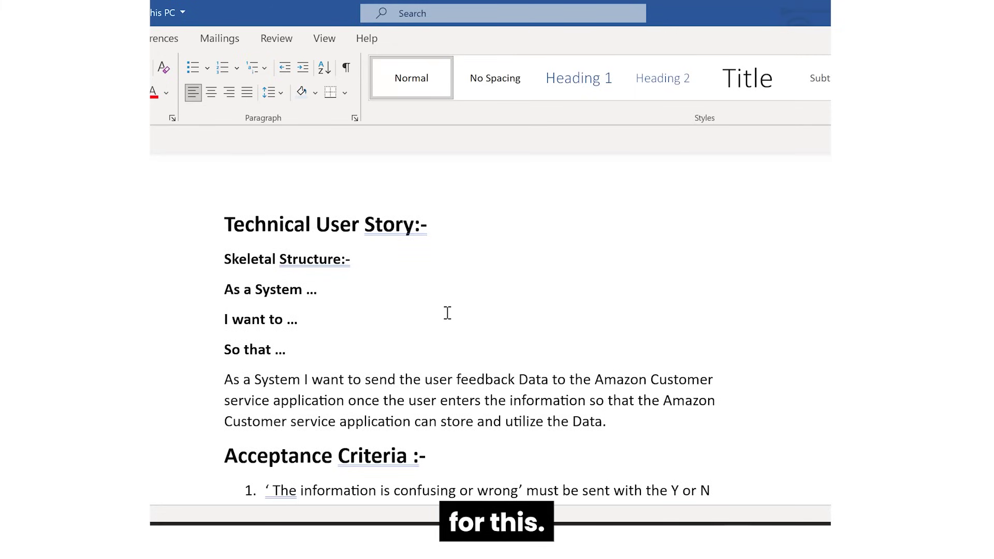
{"action": "scroll", "coordinate": [448, 313], "scroll_direction": "down", "scroll_amount": 2}
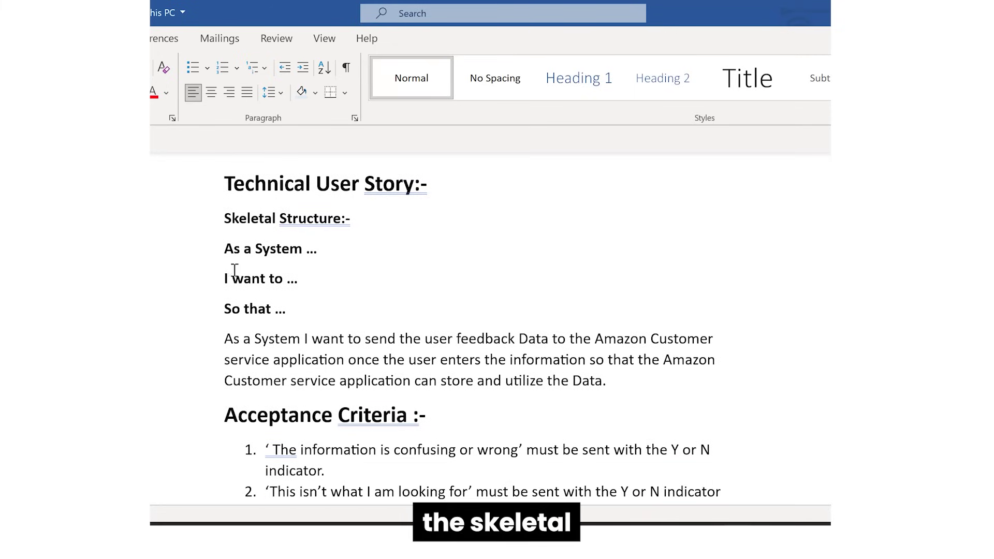
{"action": "left_click_drag", "start_coordinate": [225, 249], "coordinate": [326, 251]}
{"action": "left_click_drag", "start_coordinate": [222, 279], "coordinate": [306, 280]}
{"action": "left_click_drag", "start_coordinate": [224, 309], "coordinate": [295, 311]}
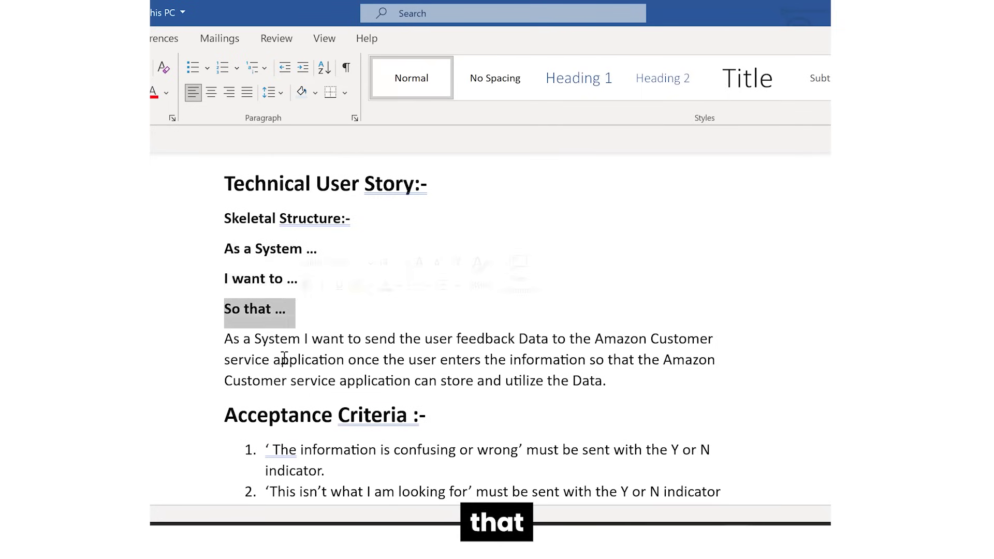
{"action": "left_click", "coordinate": [284, 357]}
Highlight the end of the example sentence, then switch to the Missing Amazon Package help page
{"action": "scroll", "coordinate": [279, 360], "scroll_direction": "down", "scroll_amount": 1}
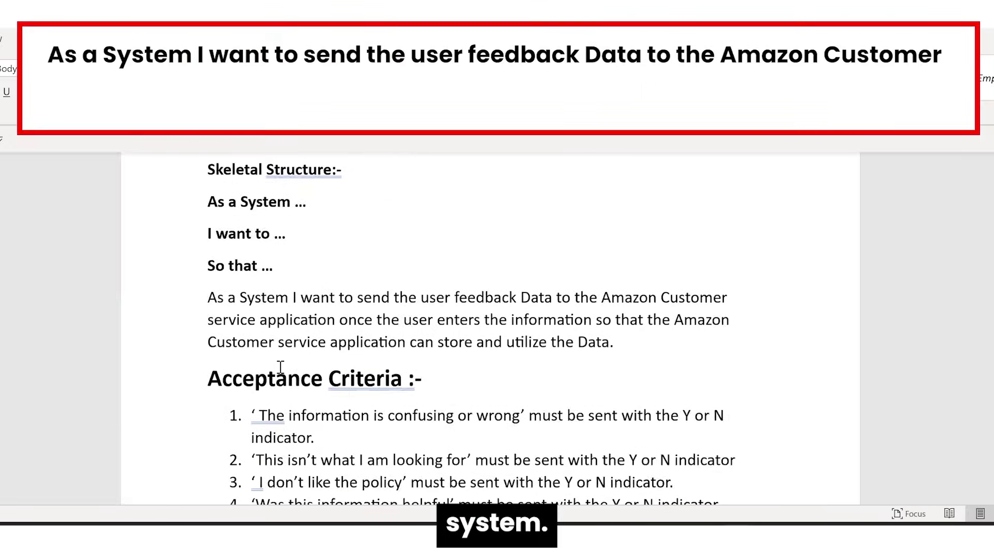
{"action": "scroll", "coordinate": [280, 367], "scroll_direction": "up", "scroll_amount": 2, "text": "ctrl"}
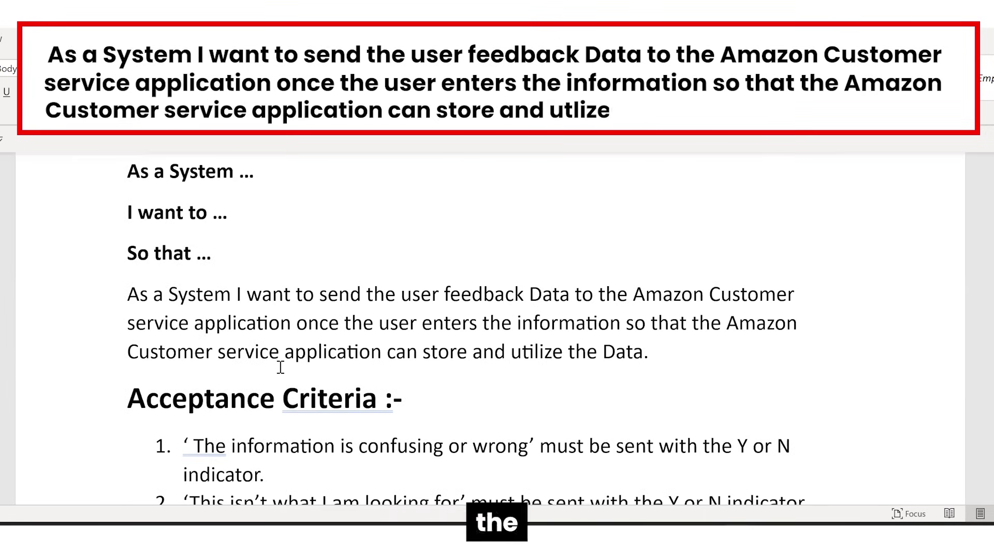
{"action": "scroll", "coordinate": [280, 367], "scroll_direction": "up", "scroll_amount": 1, "text": "ctrl"}
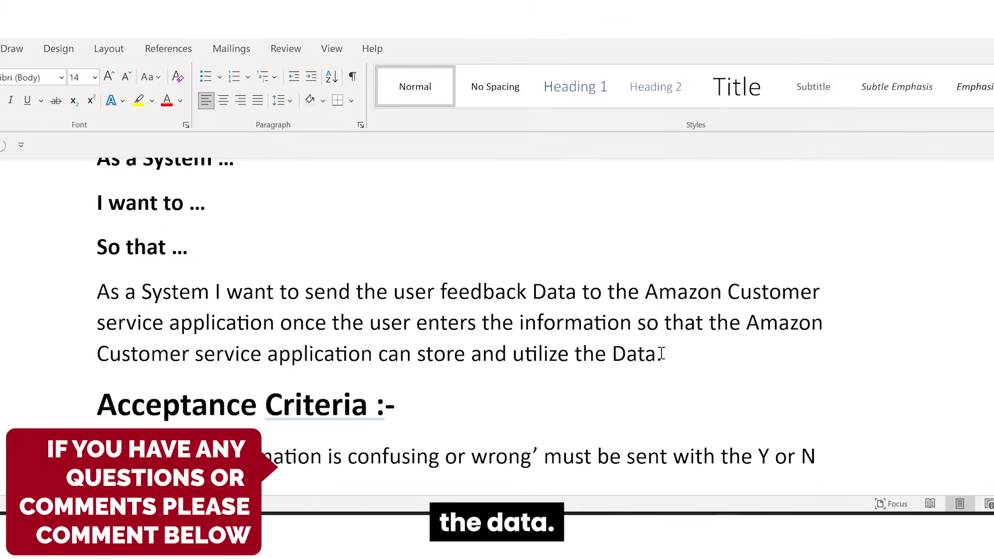
{"action": "left_click_drag", "start_coordinate": [662, 354], "coordinate": [111, 296]}
{"action": "left_click", "coordinate": [209, 346]}
{"action": "scroll", "coordinate": [202, 362], "scroll_direction": "up", "scroll_amount": 4}
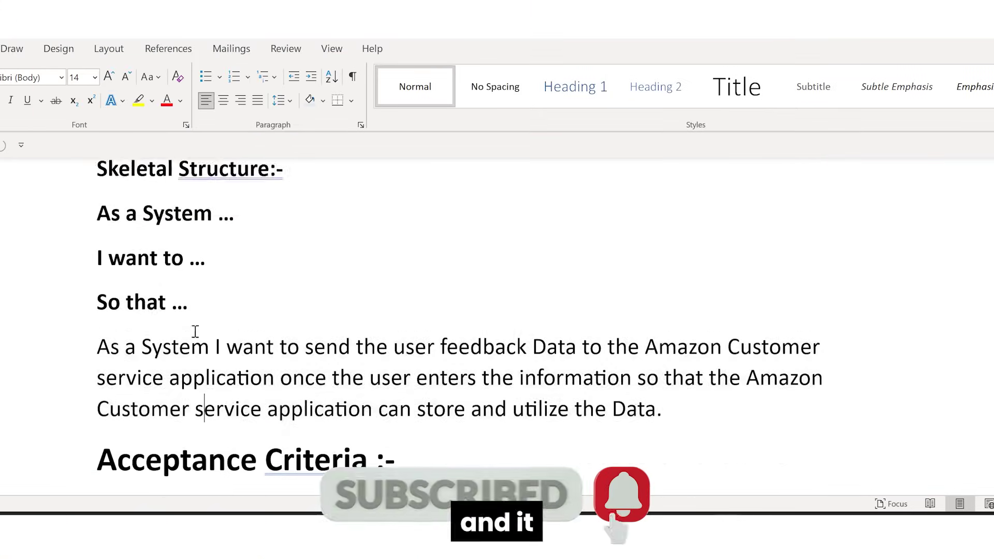
{"action": "left_click", "coordinate": [100, 284]}
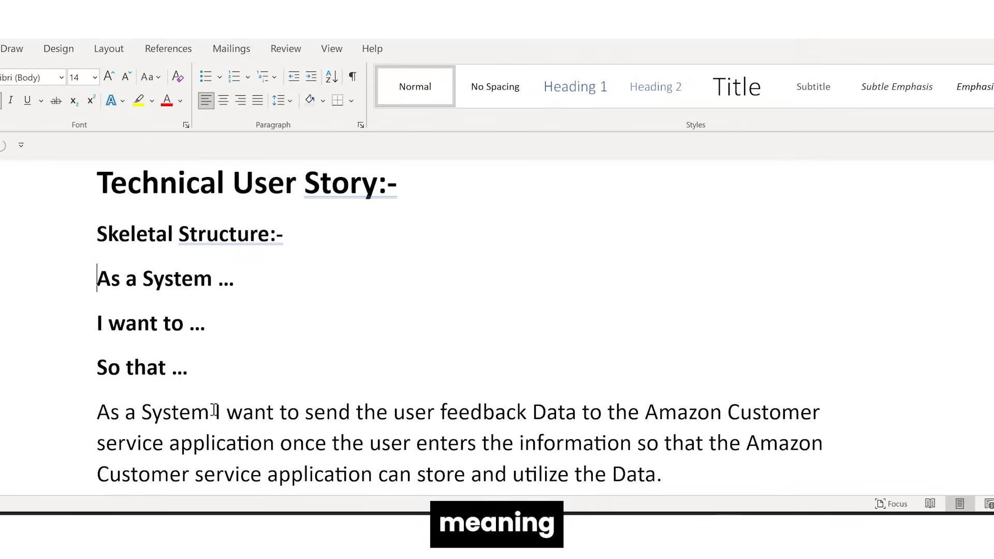
{"action": "mouse_move", "coordinate": [601, 511]}
{"action": "left_click", "coordinate": [616, 456]}
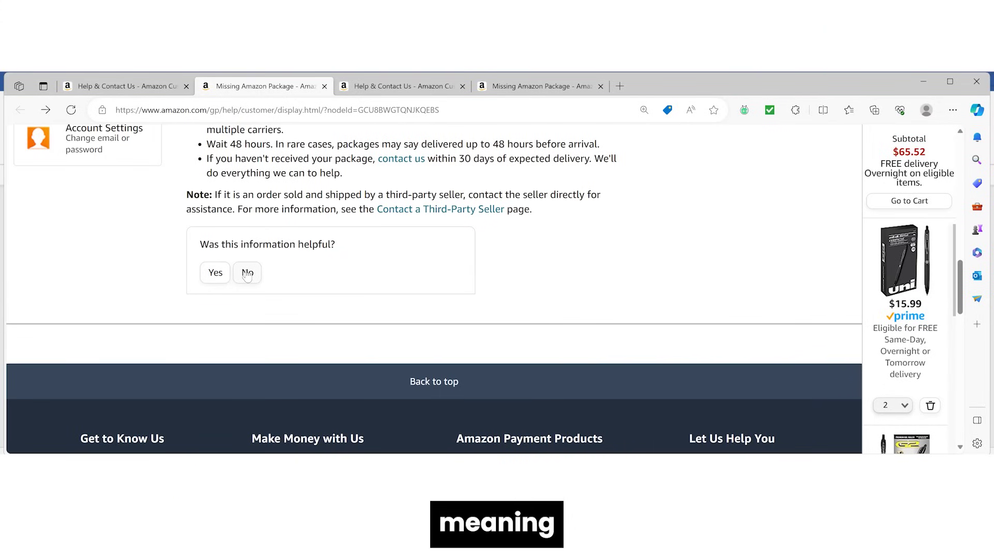
Scroll the help page to its feedback question, then return to the Word user story
{"action": "scroll", "coordinate": [326, 219], "scroll_direction": "up", "scroll_amount": 3}
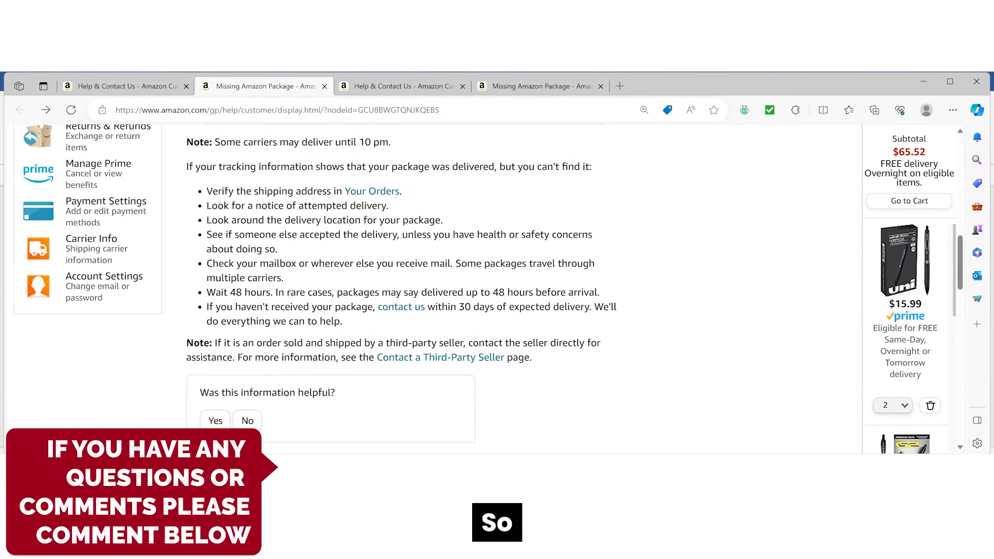
{"action": "left_click", "coordinate": [735, 419]}
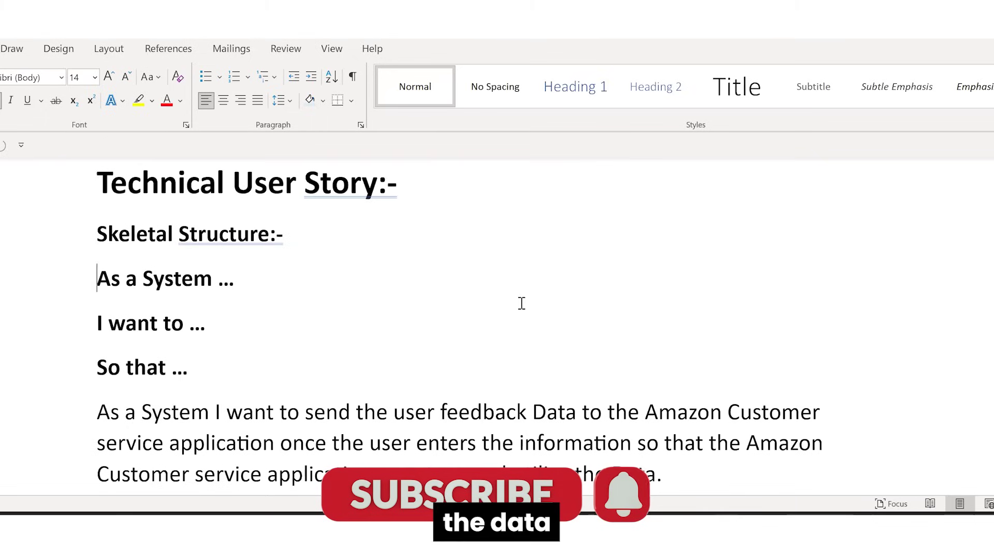
{"action": "scroll", "coordinate": [522, 304], "scroll_direction": "down", "scroll_amount": 15}
{"action": "scroll", "coordinate": [522, 304], "scroll_direction": "up", "scroll_amount": 5}
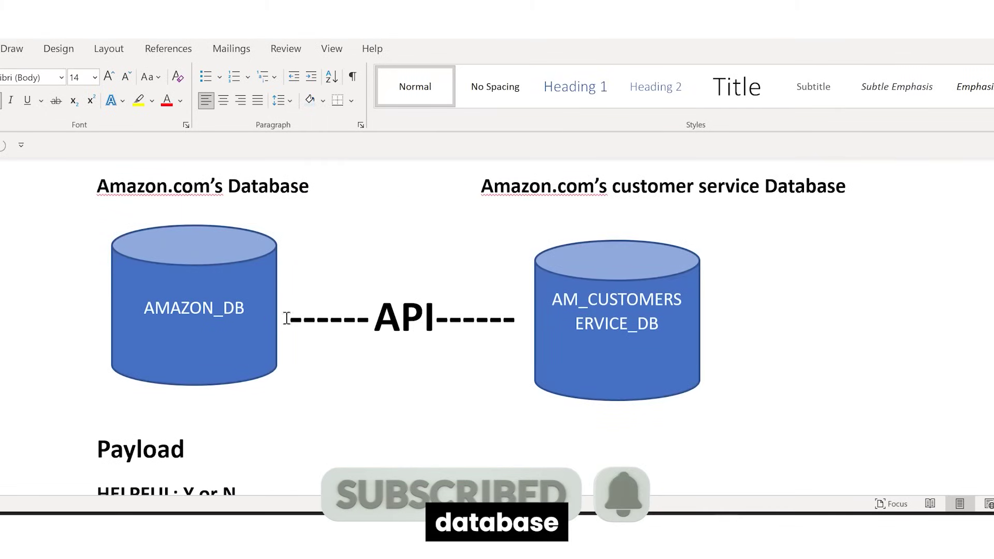
{"action": "left_click", "coordinate": [537, 326]}
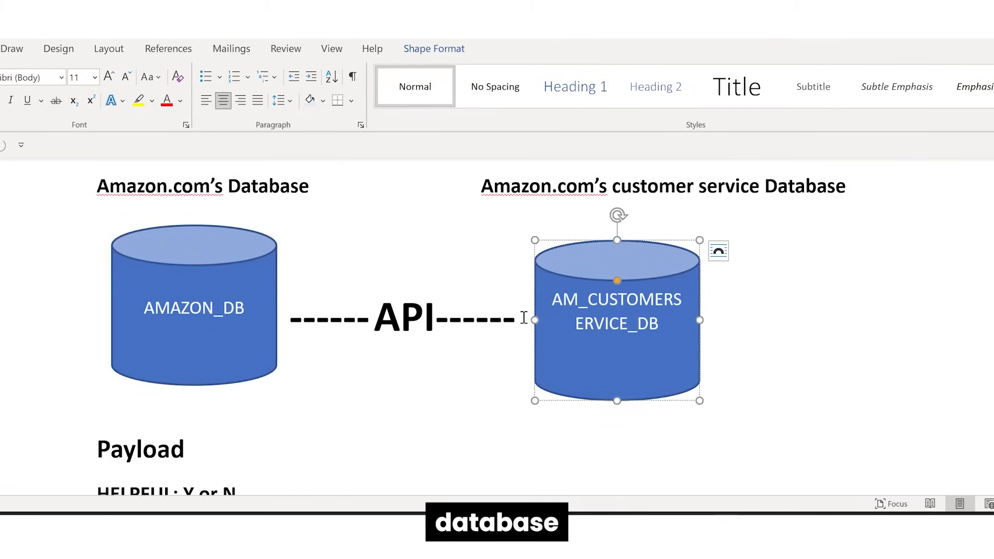
{"action": "left_click_drag", "start_coordinate": [516, 319], "coordinate": [290, 319]}
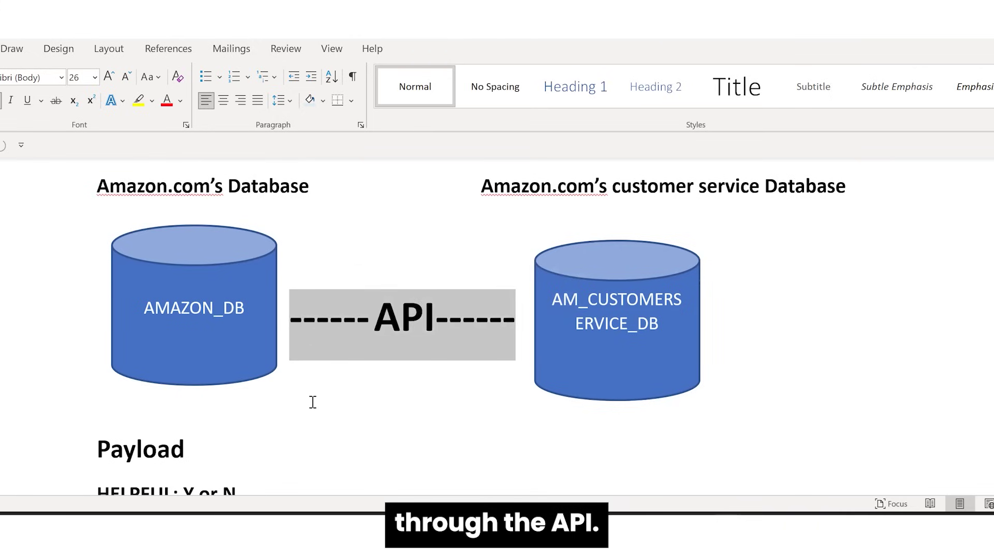
{"action": "scroll", "coordinate": [311, 405], "scroll_direction": "down", "scroll_amount": 2}
{"action": "scroll", "coordinate": [306, 414], "scroll_direction": "down", "scroll_amount": 3}
{"action": "left_click_drag", "start_coordinate": [300, 385], "coordinate": [97, 227]}
{"action": "scroll", "coordinate": [294, 319], "scroll_direction": "up", "scroll_amount": 6}
{"action": "scroll", "coordinate": [291, 314], "scroll_direction": "down", "scroll_amount": 1}
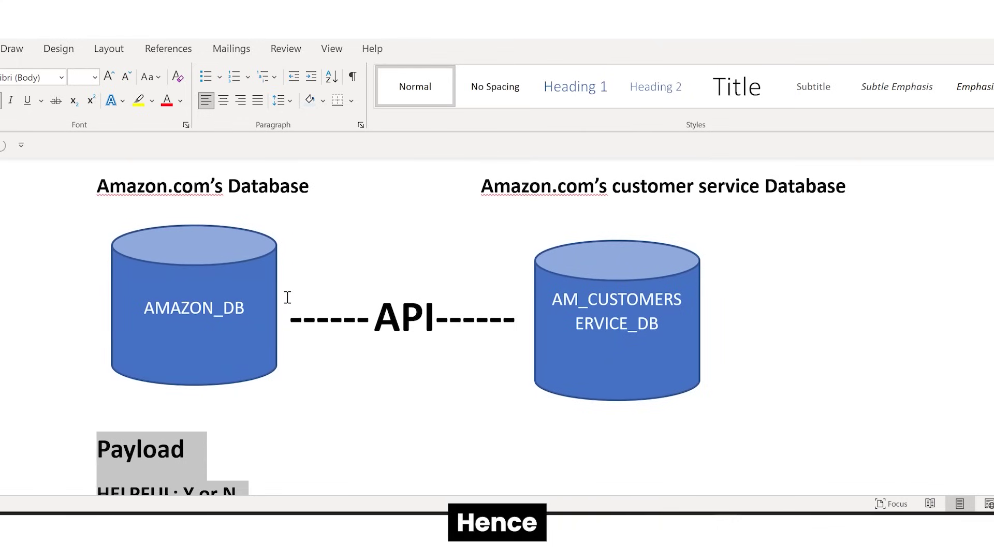
{"action": "scroll", "coordinate": [287, 297], "scroll_direction": "down", "scroll_amount": 3}
{"action": "scroll", "coordinate": [286, 297], "scroll_direction": "down", "scroll_amount": 6}
Select the example sentence's clause from 'I want to send' through 'so that'
{"action": "scroll", "coordinate": [287, 297], "scroll_direction": "down", "scroll_amount": 10}
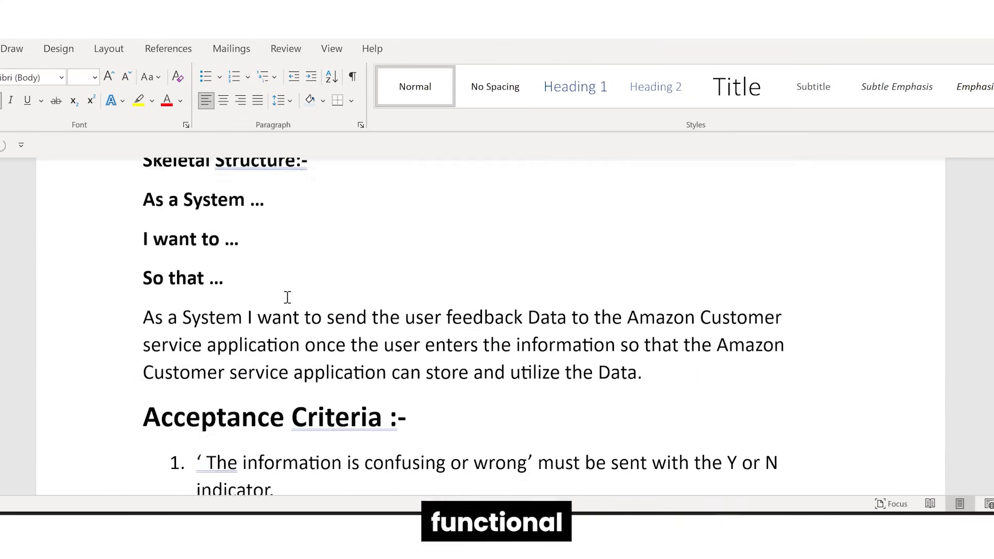
{"action": "scroll", "coordinate": [287, 297], "scroll_direction": "down", "scroll_amount": 1}
{"action": "scroll", "coordinate": [288, 297], "scroll_direction": "up", "scroll_amount": 3}
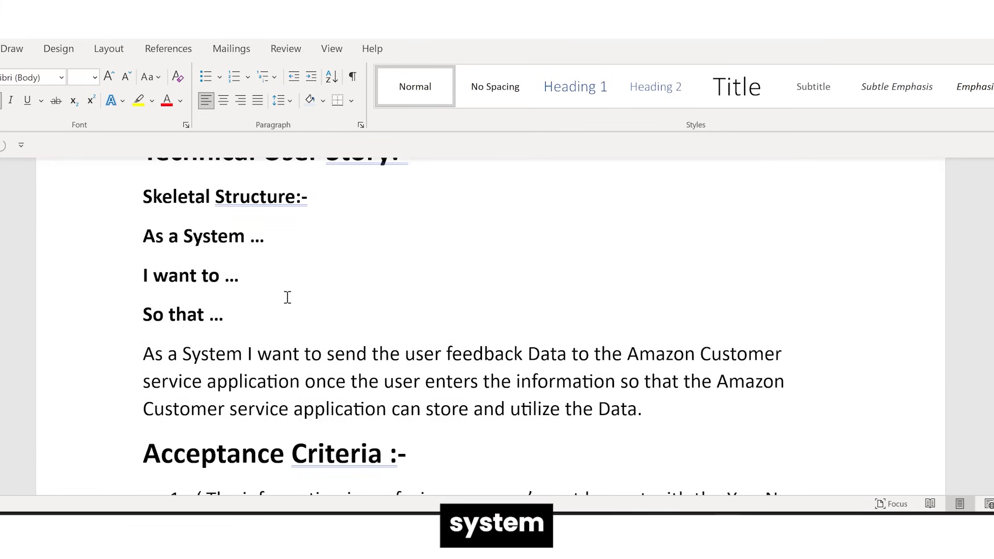
{"action": "scroll", "coordinate": [287, 297], "scroll_direction": "up", "scroll_amount": 1}
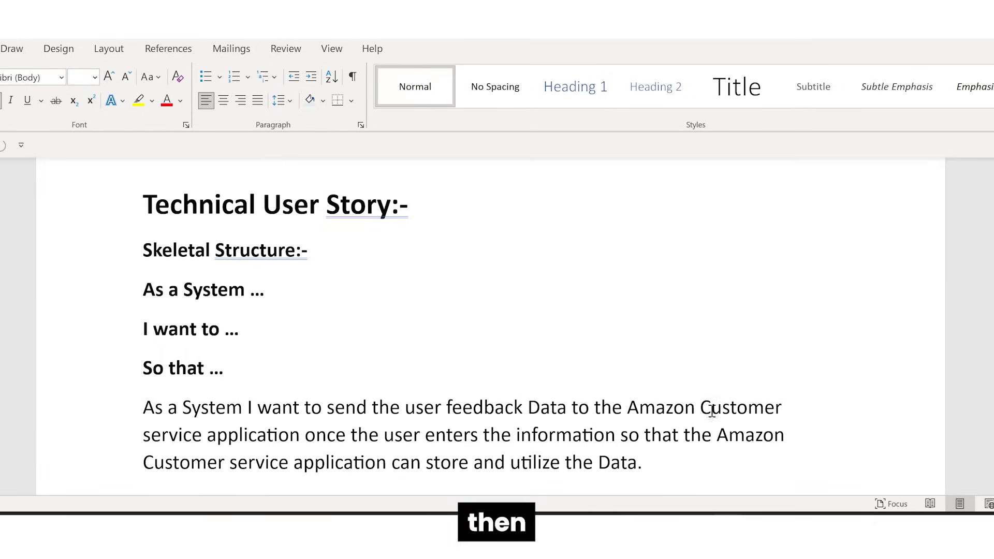
{"action": "left_click_drag", "start_coordinate": [291, 421], "coordinate": [671, 447]}
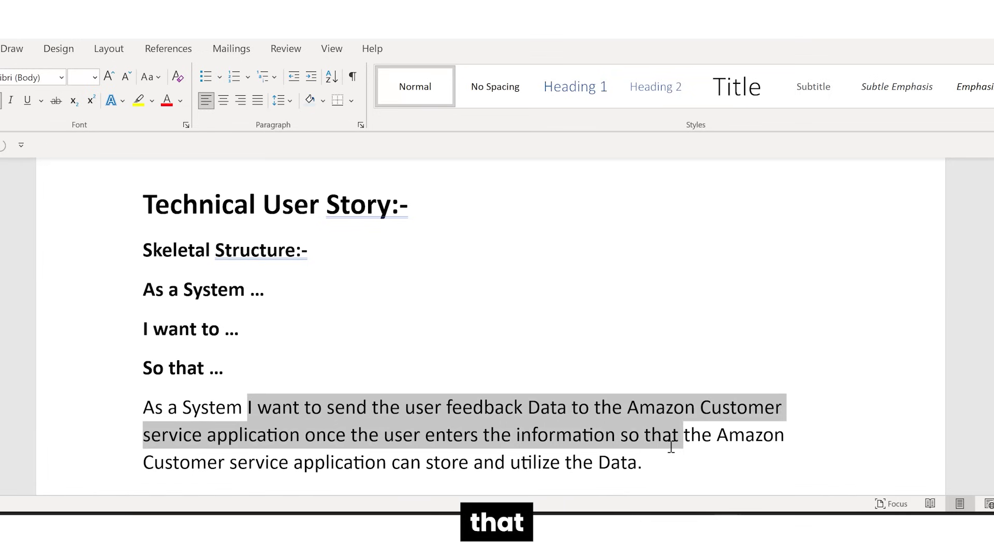
Paste the feedback-sending clause after 'I want to …' and delete the leftover 'so that'
{"action": "key", "text": "ctrl+c"}
{"action": "left_click", "coordinate": [275, 333]}
{"action": "key", "text": "ctrl+v"}
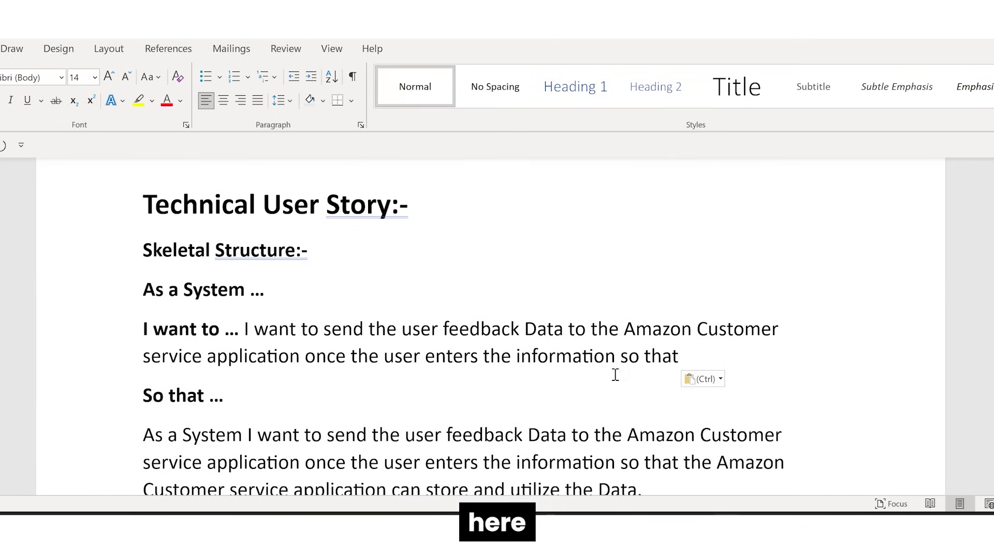
{"action": "left_click_drag", "start_coordinate": [683, 360], "coordinate": [624, 362]}
{"action": "key", "text": "BackSpace"}
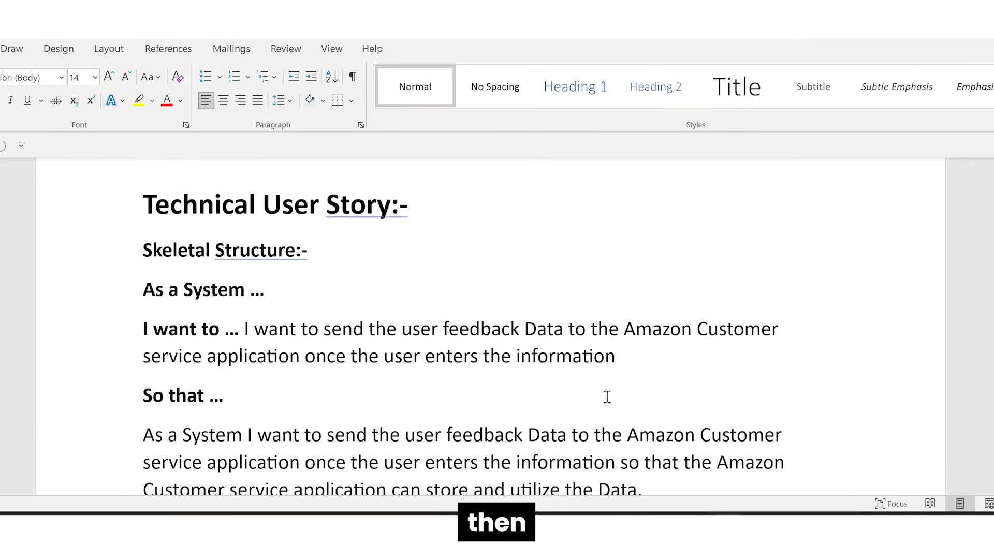
Copy the 'store and utilize the Data' clause and paste it after 'So that …'
{"action": "scroll", "coordinate": [607, 397], "scroll_direction": "down", "scroll_amount": 2}
{"action": "left_click_drag", "start_coordinate": [685, 357], "coordinate": [683, 371]}
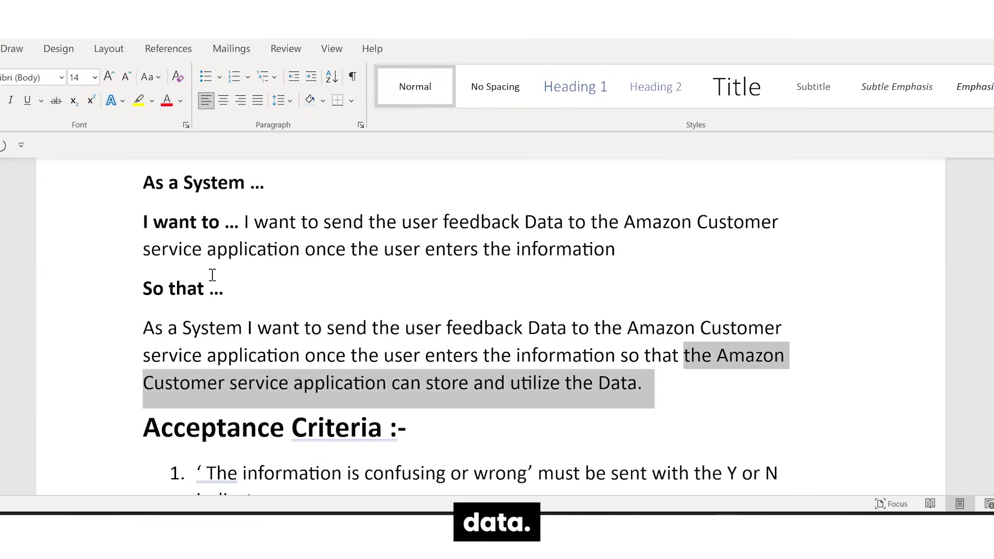
{"action": "key", "text": "ctrl+c"}
{"action": "left_click", "coordinate": [242, 290]}
{"action": "key", "text": "ctrl+v"}
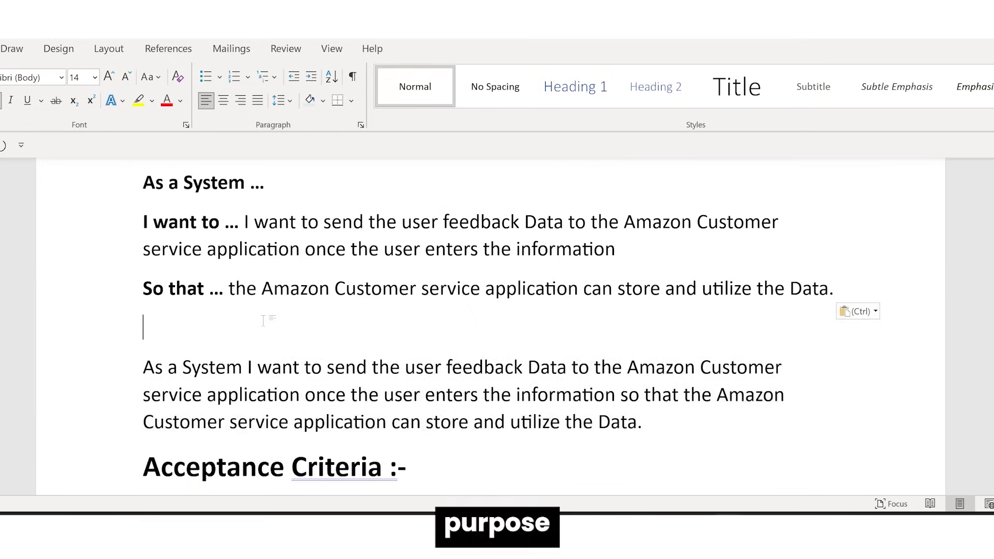
{"action": "scroll", "coordinate": [266, 322], "scroll_direction": "down", "scroll_amount": 10}
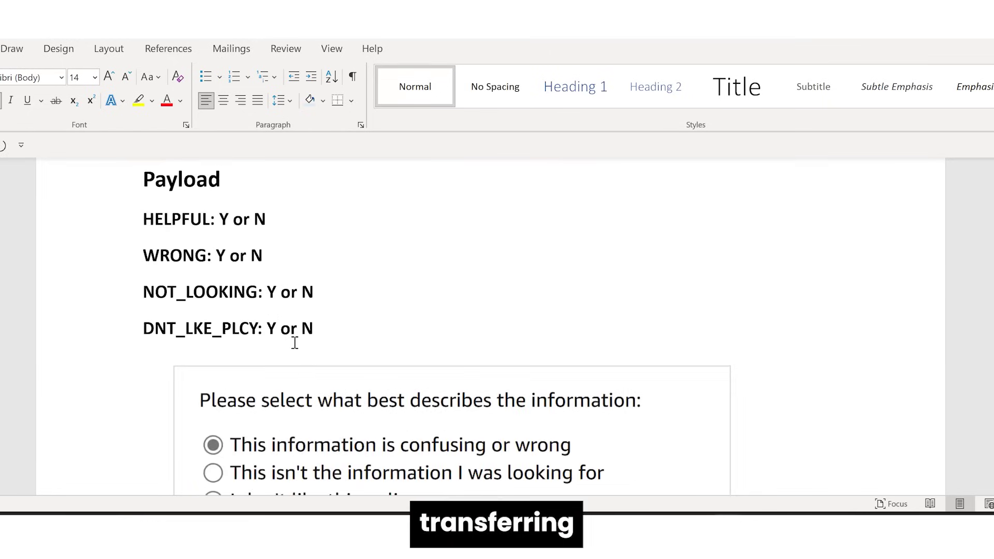
{"action": "scroll", "coordinate": [310, 372], "scroll_direction": "down", "scroll_amount": 3}
{"action": "left_click", "coordinate": [327, 362]}
{"action": "scroll", "coordinate": [328, 365], "scroll_direction": "up", "scroll_amount": 4}
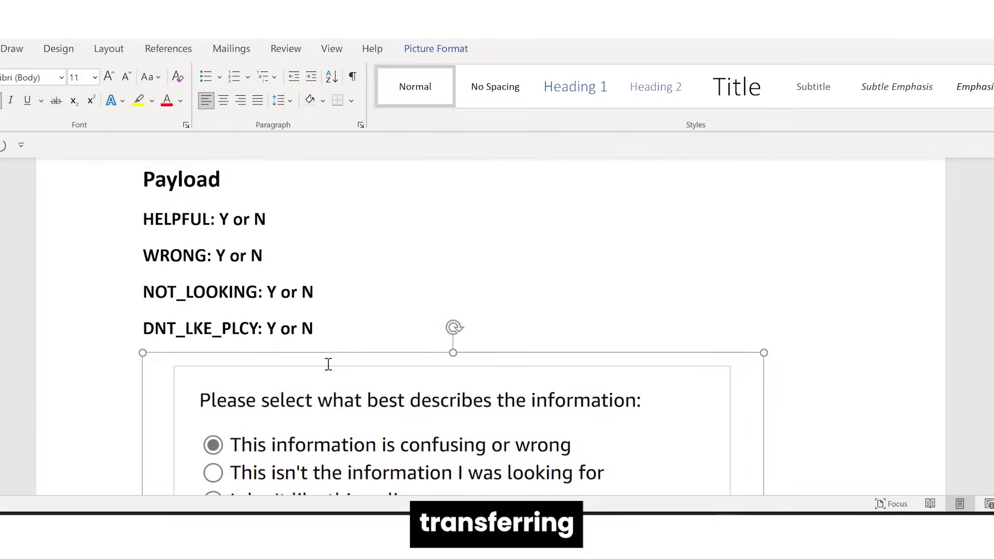
{"action": "left_click_drag", "start_coordinate": [334, 424], "coordinate": [146, 296]}
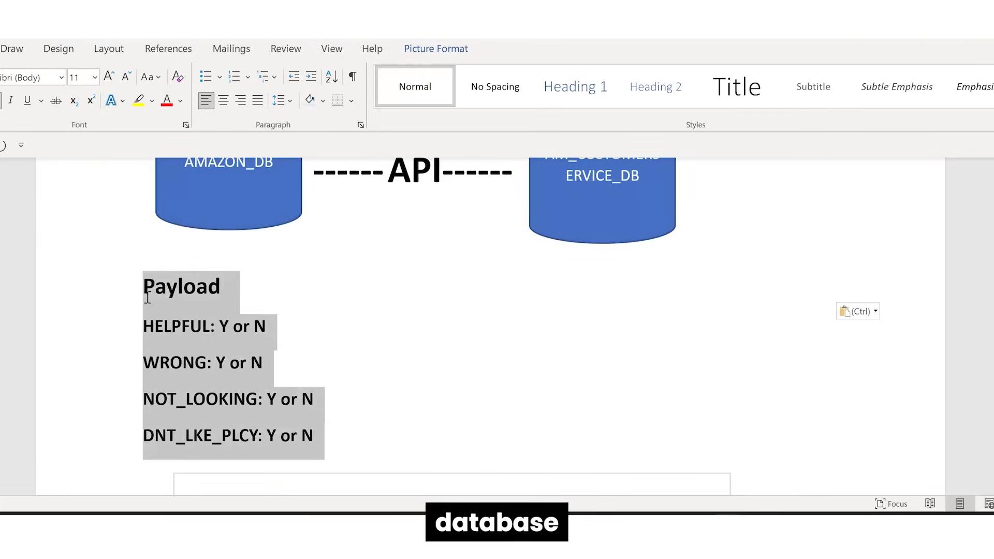
{"action": "scroll", "coordinate": [464, 373], "scroll_direction": "up", "scroll_amount": 2}
{"action": "scroll", "coordinate": [466, 372], "scroll_direction": "down", "scroll_amount": 15}
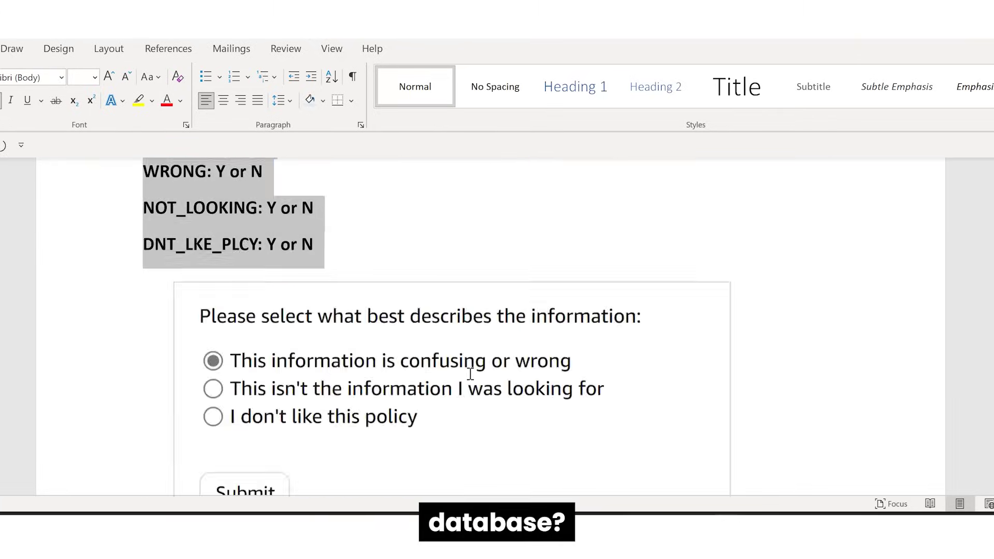
{"action": "scroll", "coordinate": [470, 374], "scroll_direction": "down", "scroll_amount": 4}
{"action": "scroll", "coordinate": [581, 309], "scroll_direction": "up", "scroll_amount": 1}
{"action": "left_click_drag", "start_coordinate": [144, 261], "coordinate": [640, 271]}
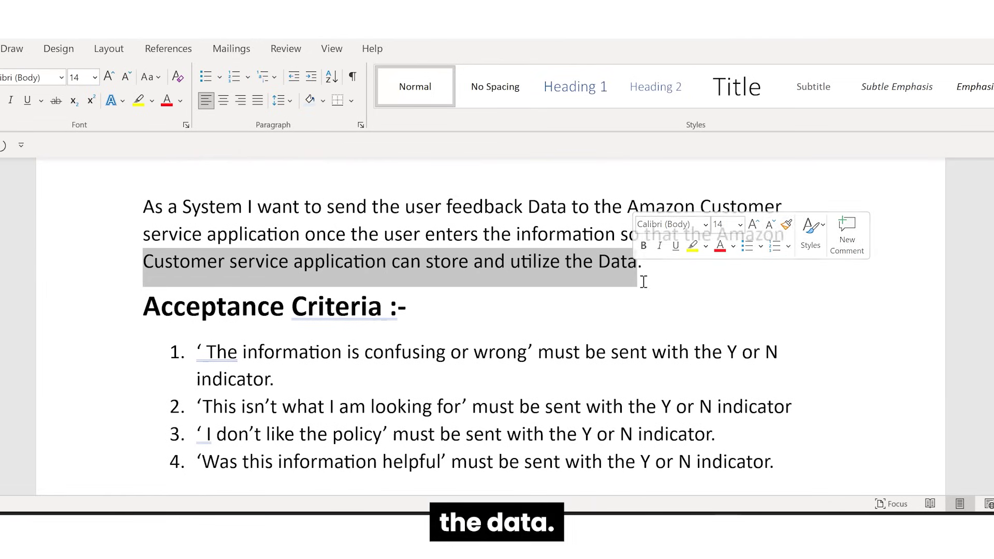
Highlight the filled-in 'So that' and 'As a System' lines, then scroll to the four Y-or-N criteria
{"action": "left_click", "coordinate": [644, 282]}
{"action": "scroll", "coordinate": [651, 290], "scroll_direction": "down", "scroll_amount": 2}
{"action": "scroll", "coordinate": [650, 291], "scroll_direction": "up", "scroll_amount": 3}
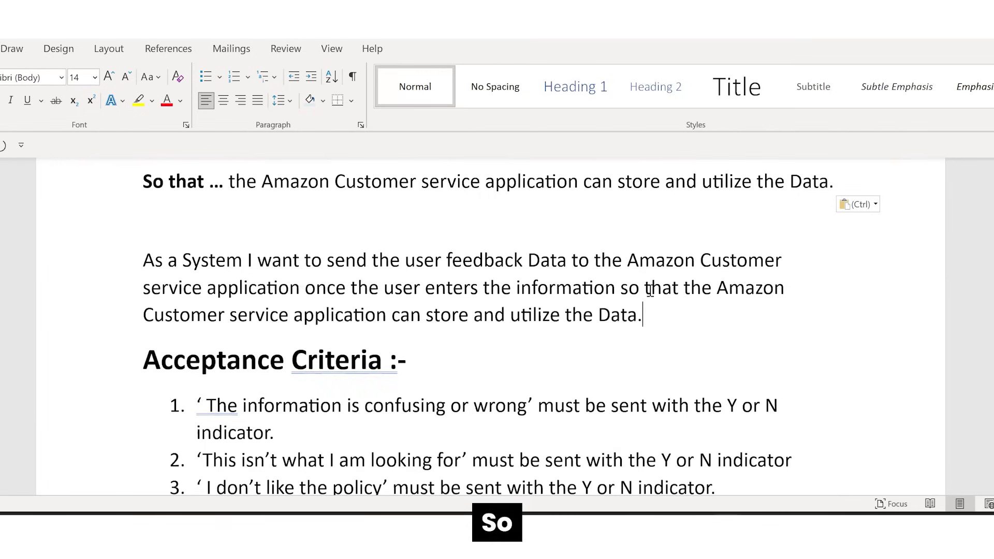
{"action": "scroll", "coordinate": [650, 290], "scroll_direction": "up", "scroll_amount": 3}
{"action": "scroll", "coordinate": [497, 286], "scroll_direction": "down", "scroll_amount": 1}
{"action": "left_click_drag", "start_coordinate": [160, 283], "coordinate": [826, 301]}
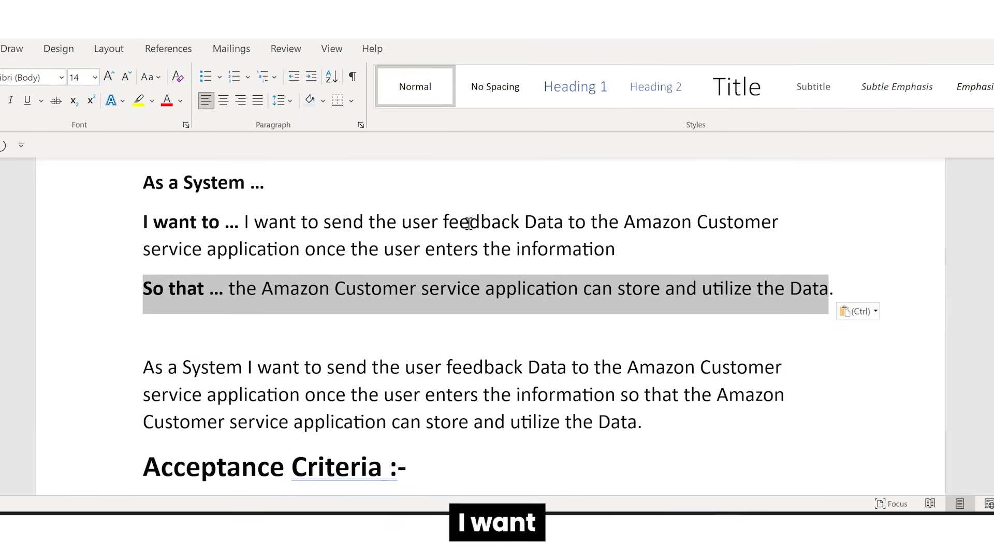
{"action": "left_click", "coordinate": [448, 222]}
{"action": "left_click_drag", "start_coordinate": [246, 224], "coordinate": [641, 269]}
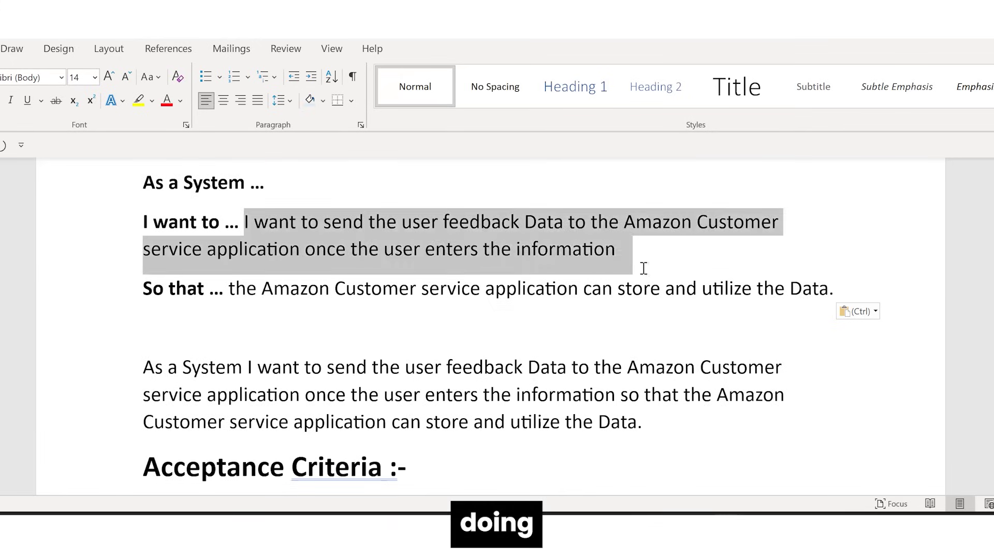
{"action": "scroll", "coordinate": [396, 302], "scroll_direction": "up", "scroll_amount": 2}
{"action": "left_click_drag", "start_coordinate": [271, 290], "coordinate": [144, 290]}
{"action": "scroll", "coordinate": [251, 304], "scroll_direction": "down", "scroll_amount": 3}
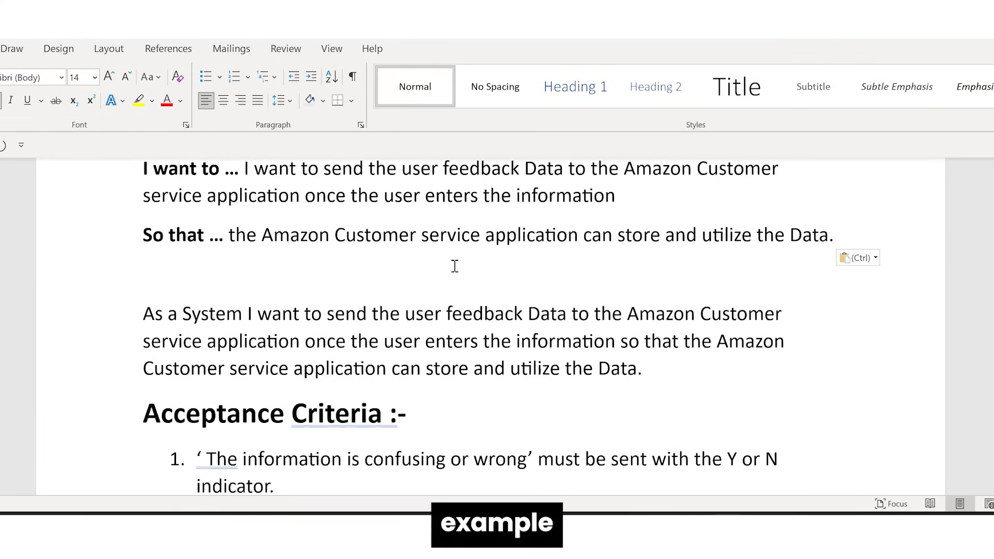
{"action": "scroll", "coordinate": [455, 266], "scroll_direction": "down", "scroll_amount": 2}
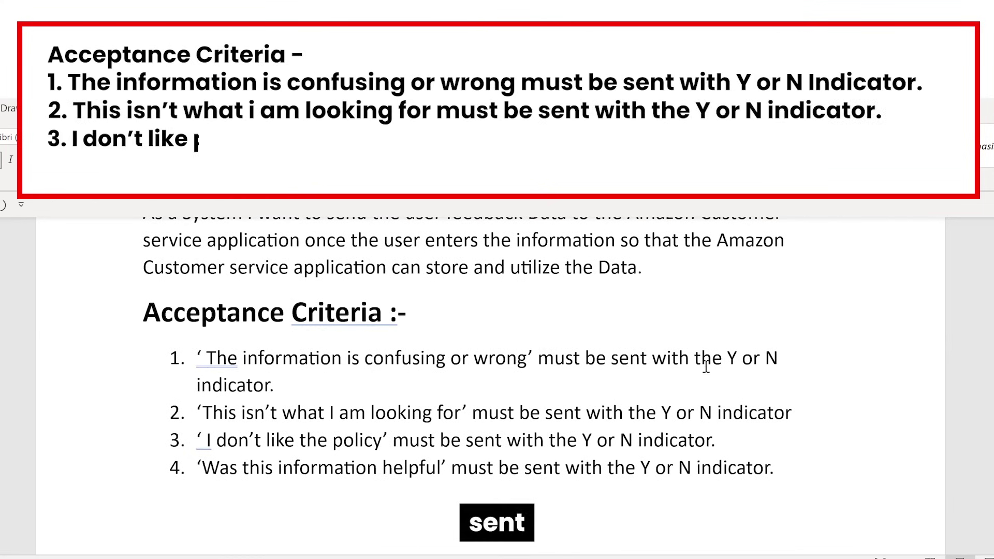
Select acceptance criteria 2 and 3 to review them
{"action": "scroll", "coordinate": [466, 390], "scroll_direction": "up", "scroll_amount": 6}
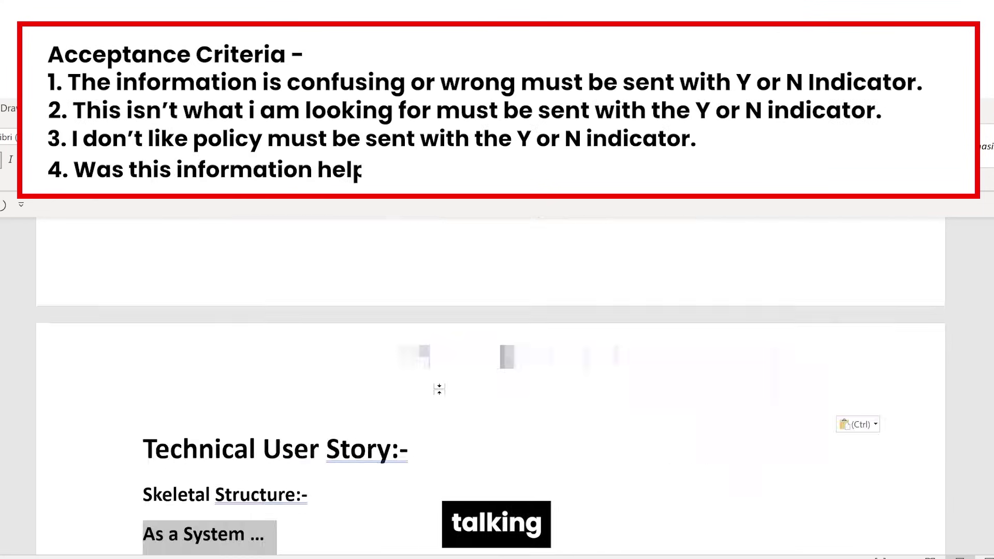
{"action": "scroll", "coordinate": [439, 390], "scroll_direction": "down", "scroll_amount": 10}
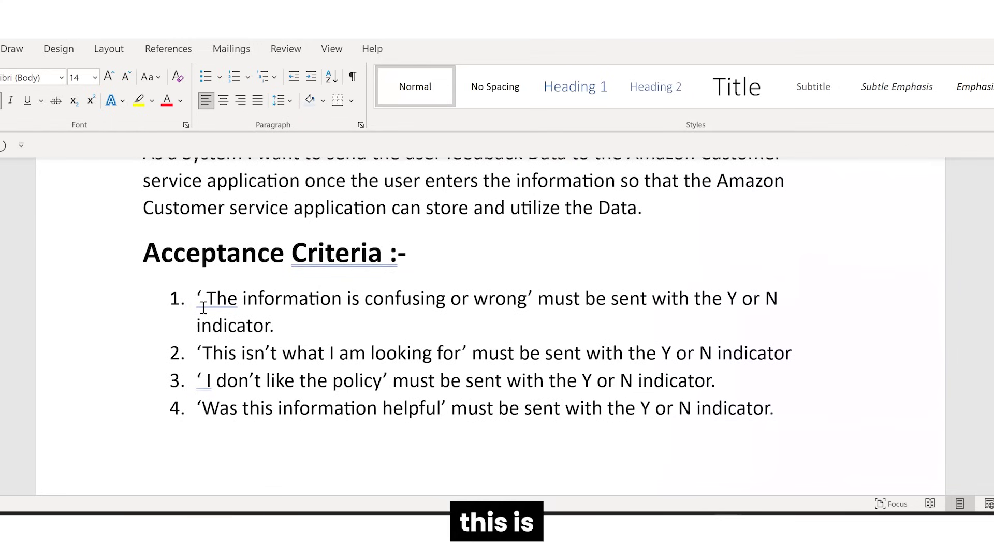
{"action": "left_click_drag", "start_coordinate": [210, 352], "coordinate": [788, 357]}
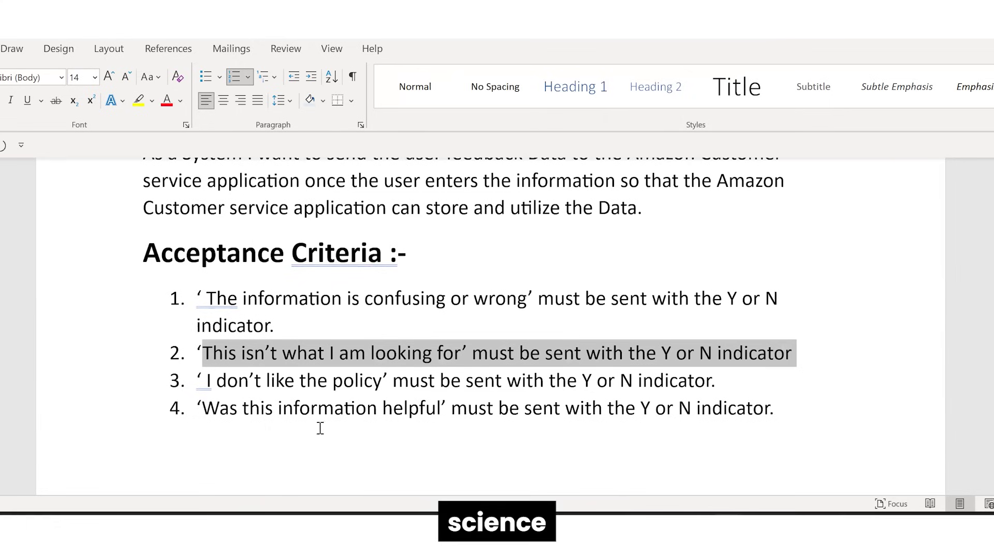
{"action": "left_click_drag", "start_coordinate": [202, 380], "coordinate": [715, 382]}
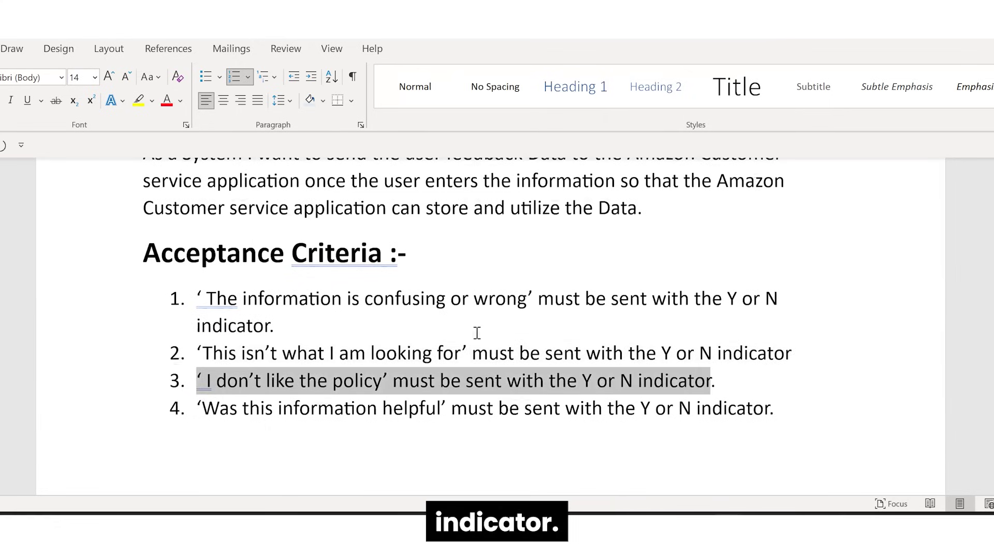
Select the feedback form picture and scroll to the Payload section's WRONG line
{"action": "scroll", "coordinate": [476, 333], "scroll_direction": "up", "scroll_amount": 10}
{"action": "scroll", "coordinate": [459, 343], "scroll_direction": "up", "scroll_amount": 6}
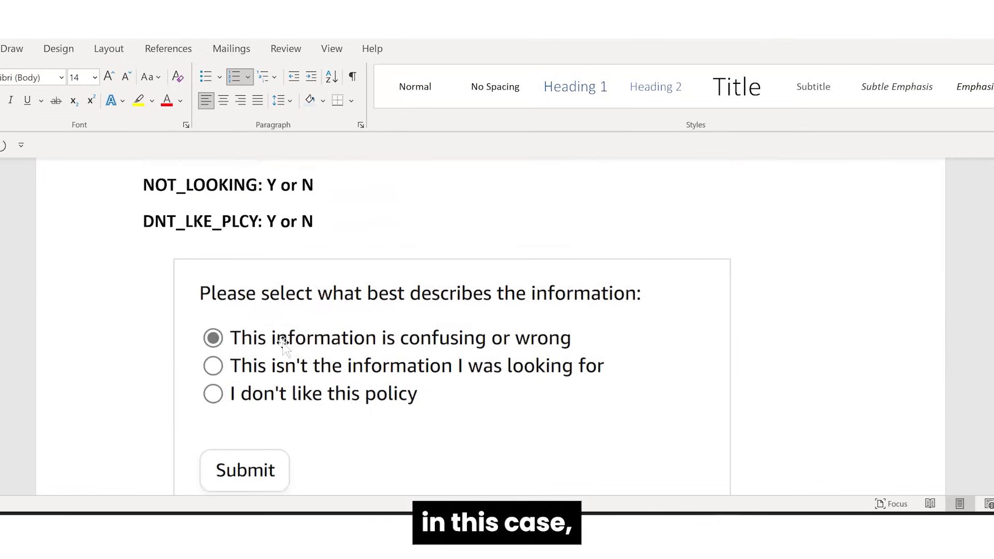
{"action": "left_click", "coordinate": [282, 342]}
{"action": "scroll", "coordinate": [252, 317], "scroll_direction": "down", "scroll_amount": 1}
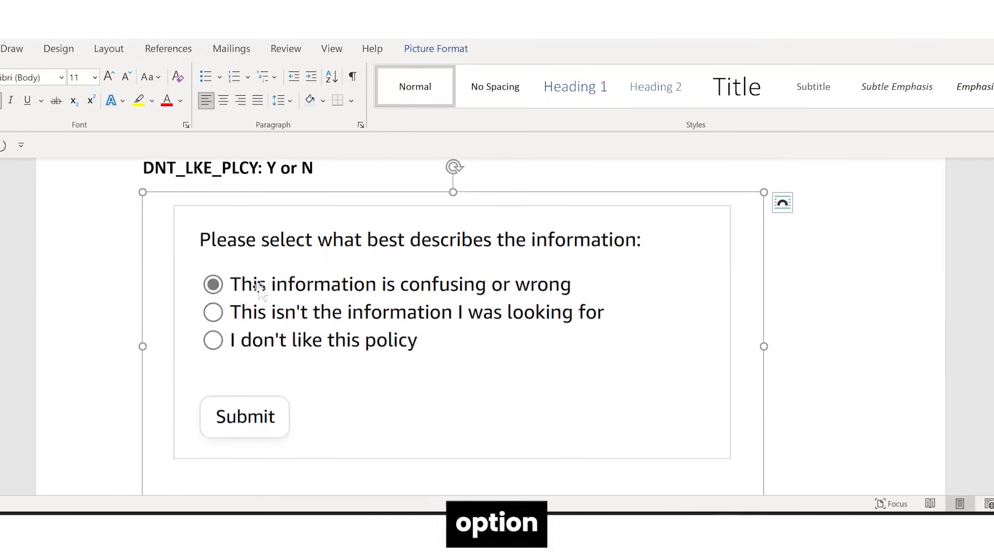
{"action": "scroll", "coordinate": [259, 285], "scroll_direction": "down", "scroll_amount": 2}
{"action": "scroll", "coordinate": [261, 289], "scroll_direction": "up", "scroll_amount": 4}
{"action": "scroll", "coordinate": [260, 289], "scroll_direction": "up", "scroll_amount": 3}
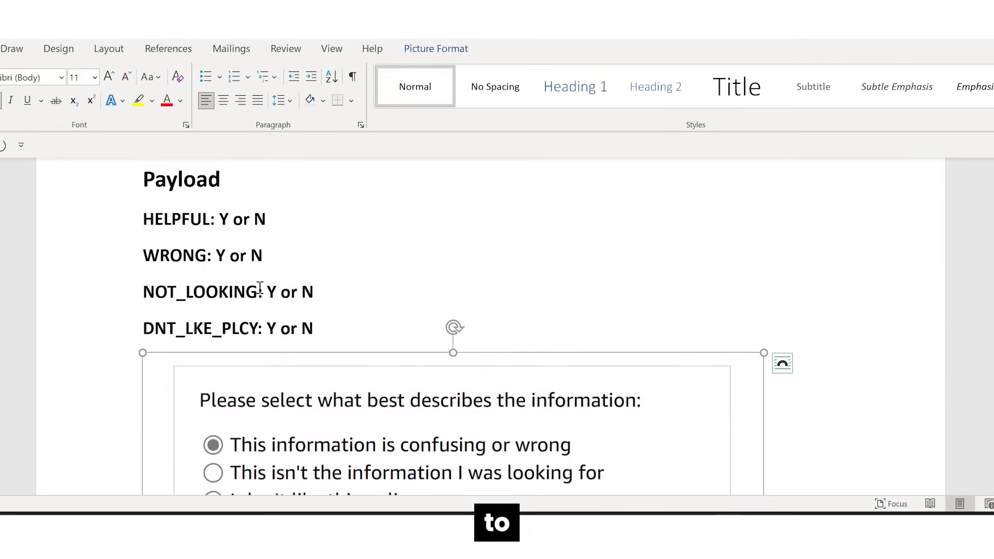
{"action": "scroll", "coordinate": [260, 289], "scroll_direction": "up", "scroll_amount": 2}
{"action": "scroll", "coordinate": [260, 287], "scroll_direction": "down", "scroll_amount": 2}
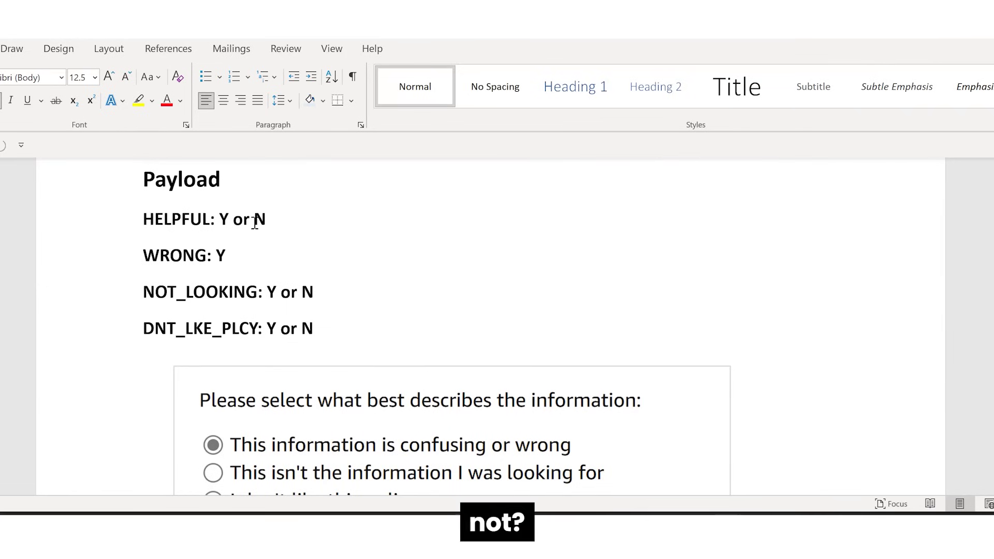
Delete 'Y or' so HELPFUL, NOT_LOOKING and DNT_LKE_PLCY read N, then select the four payload lines
{"action": "left_click_drag", "start_coordinate": [245, 223], "coordinate": [229, 222]}
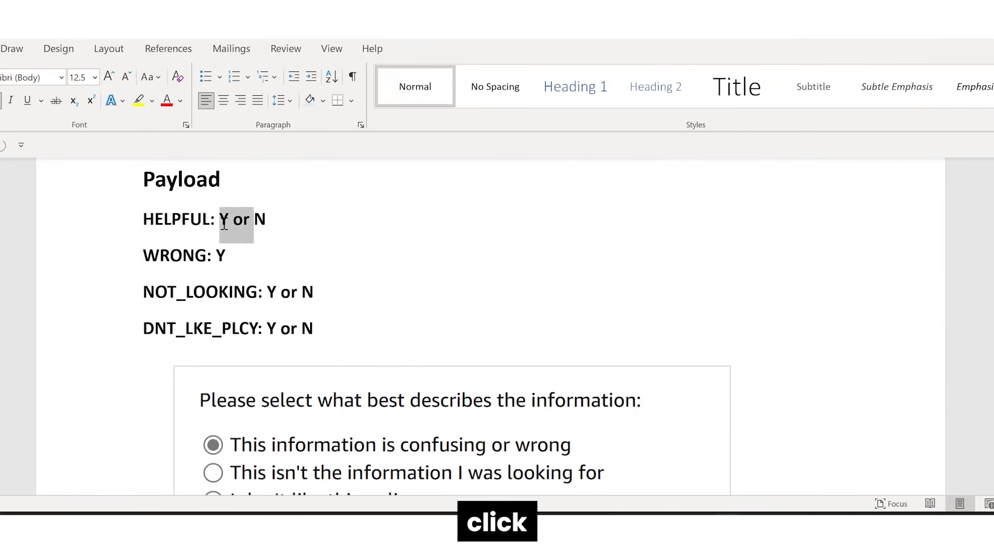
{"action": "key", "text": "BackSpace"}
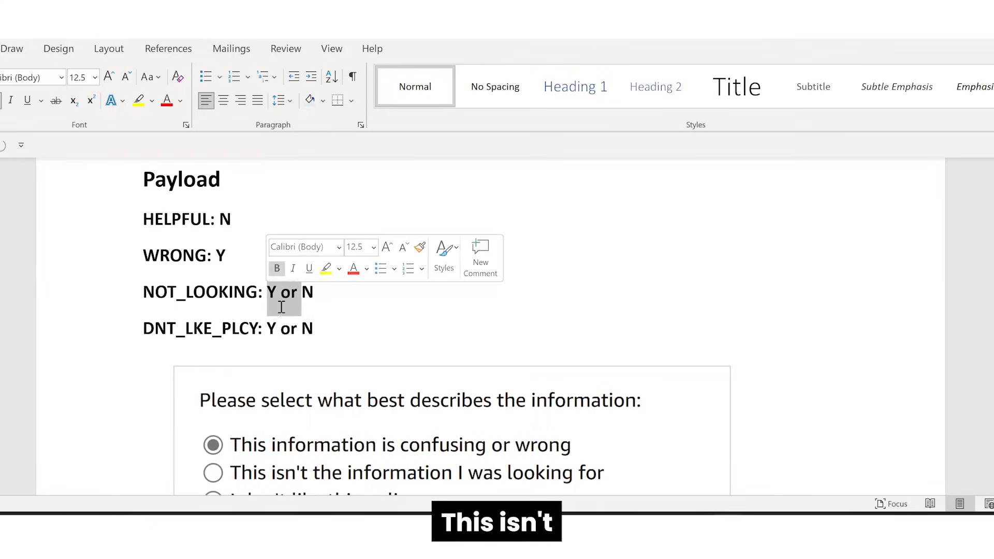
{"action": "key", "text": "BackSpace"}
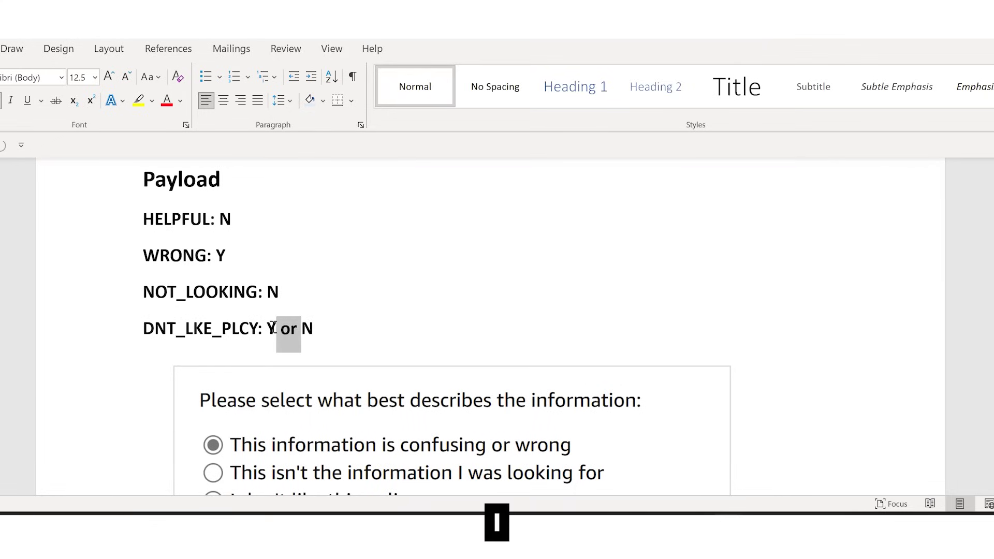
{"action": "scroll", "coordinate": [280, 335], "scroll_direction": "down", "scroll_amount": 1}
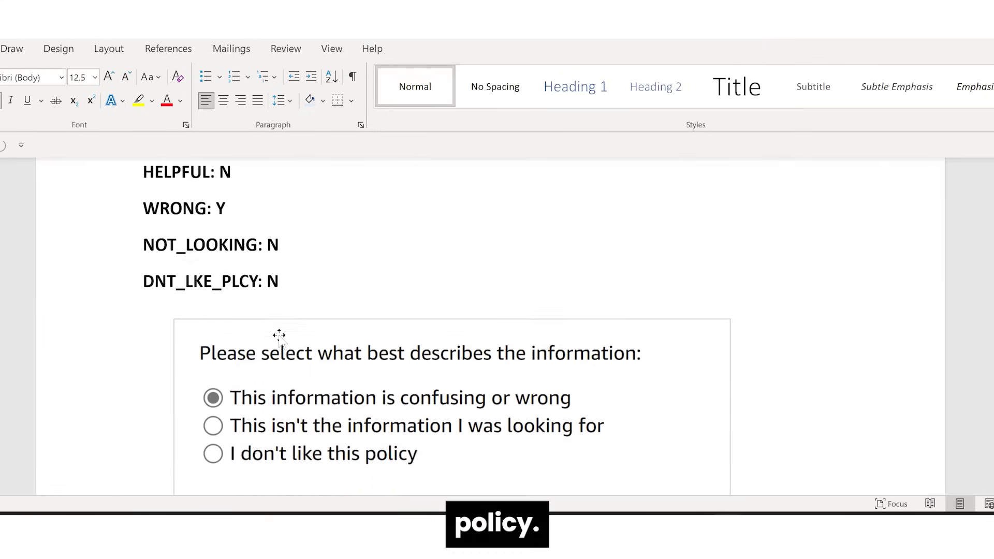
{"action": "scroll", "coordinate": [280, 346], "scroll_direction": "up", "scroll_amount": 2}
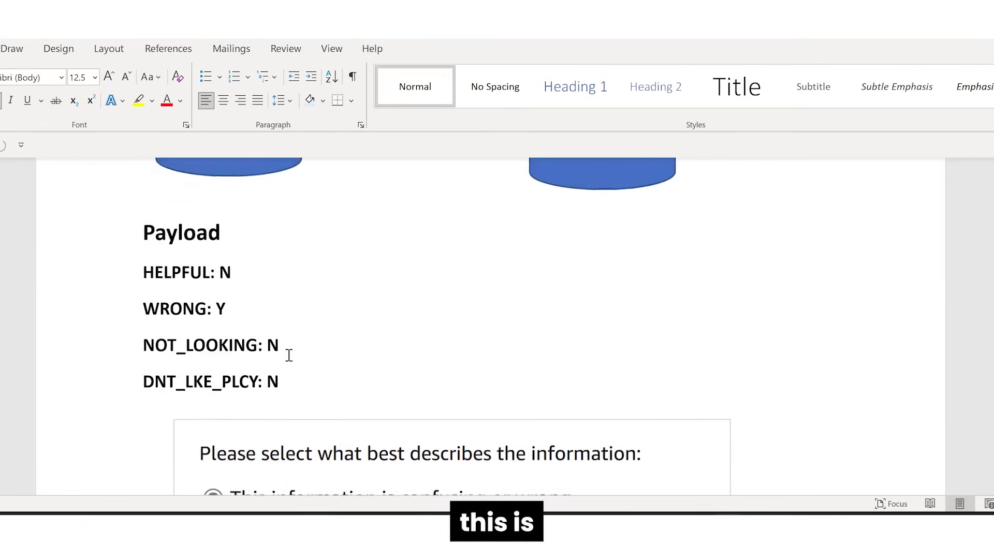
{"action": "scroll", "coordinate": [285, 390], "scroll_direction": "down", "scroll_amount": 3}
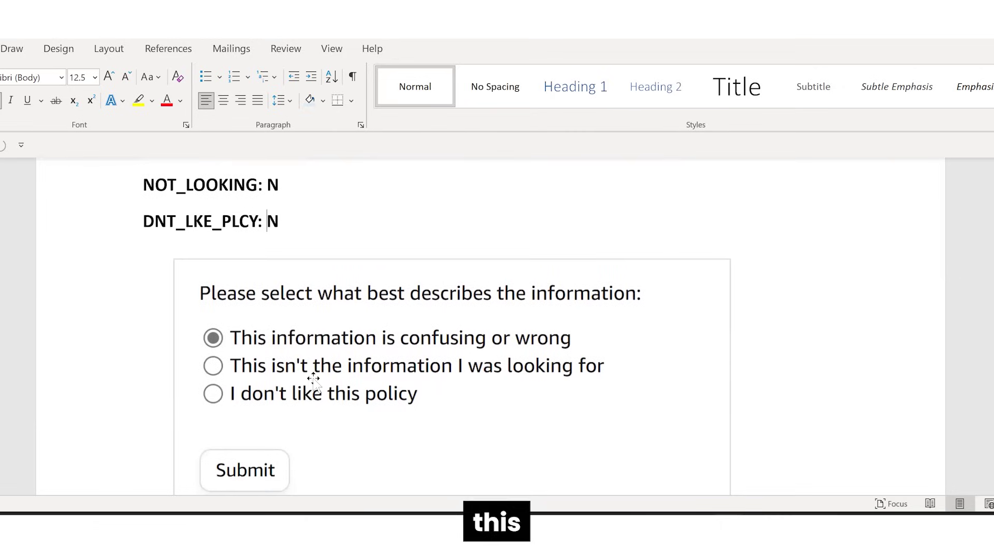
{"action": "left_click", "coordinate": [228, 357]}
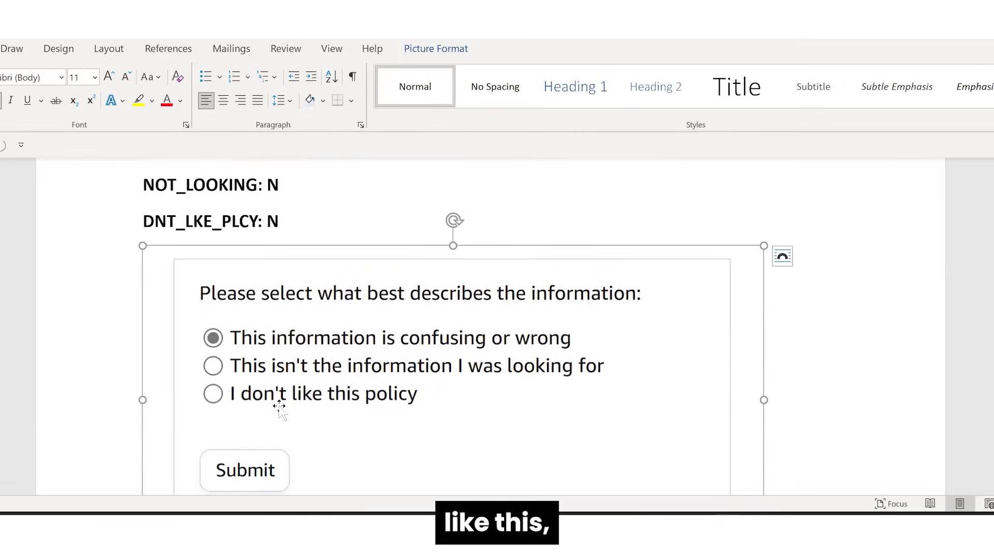
{"action": "scroll", "coordinate": [279, 406], "scroll_direction": "up", "scroll_amount": 3}
{"action": "left_click_drag", "start_coordinate": [236, 357], "coordinate": [144, 273]}
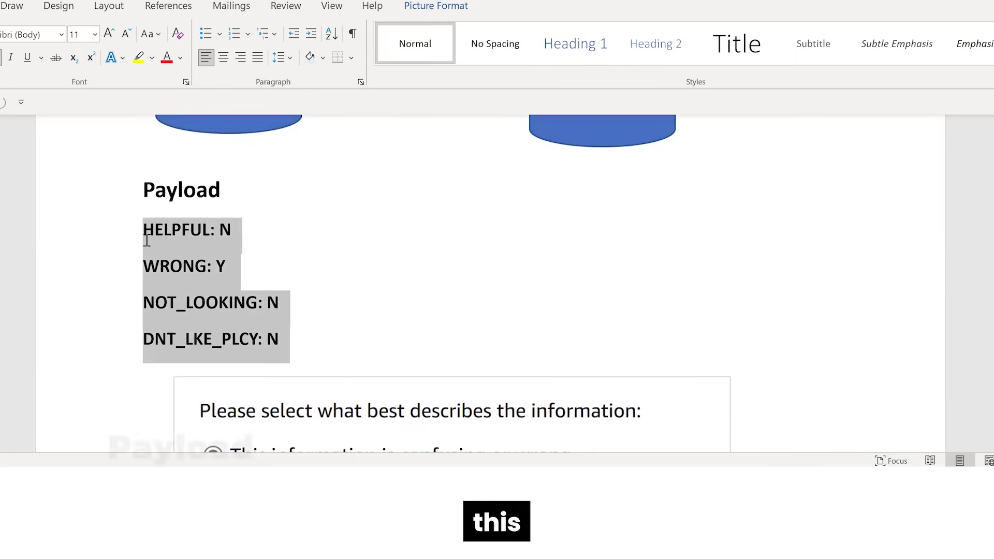
Give the four Payload example lines a yellow text highlight
{"action": "key", "text": "ctrl+alt+h"}
{"action": "key", "text": "Left"}
{"action": "scroll", "coordinate": [238, 228], "scroll_direction": "up", "scroll_amount": 4}
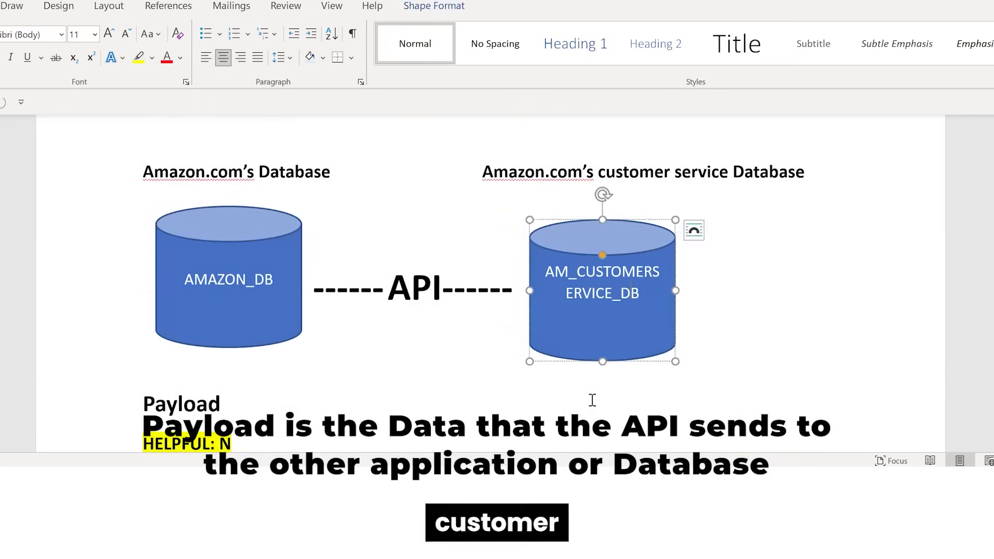
{"action": "scroll", "coordinate": [593, 399], "scroll_direction": "down", "scroll_amount": 10}
{"action": "scroll", "coordinate": [590, 396], "scroll_direction": "down", "scroll_amount": 8}
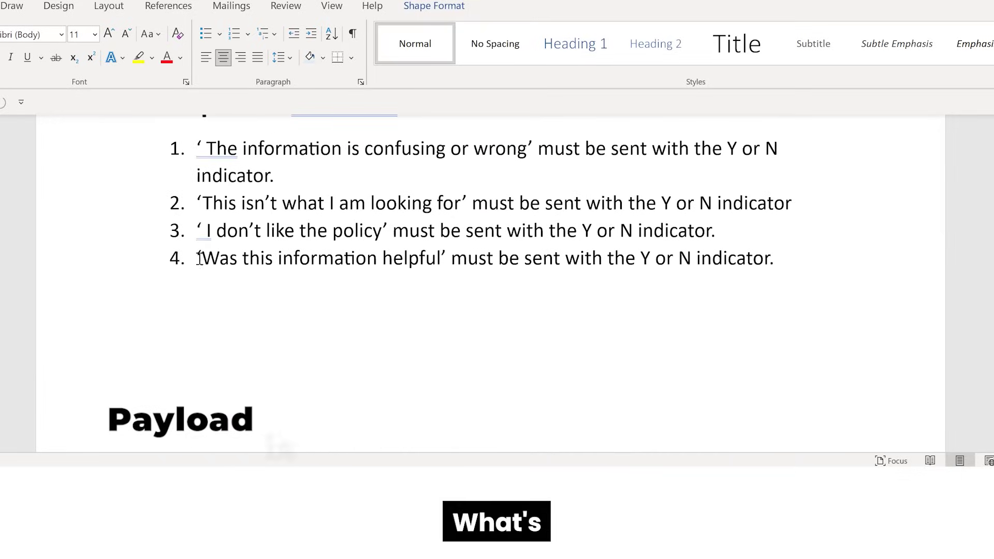
Select the 'Was this information helpful' criterion text and review the surrounding document
{"action": "left_click_drag", "start_coordinate": [199, 257], "coordinate": [449, 258]}
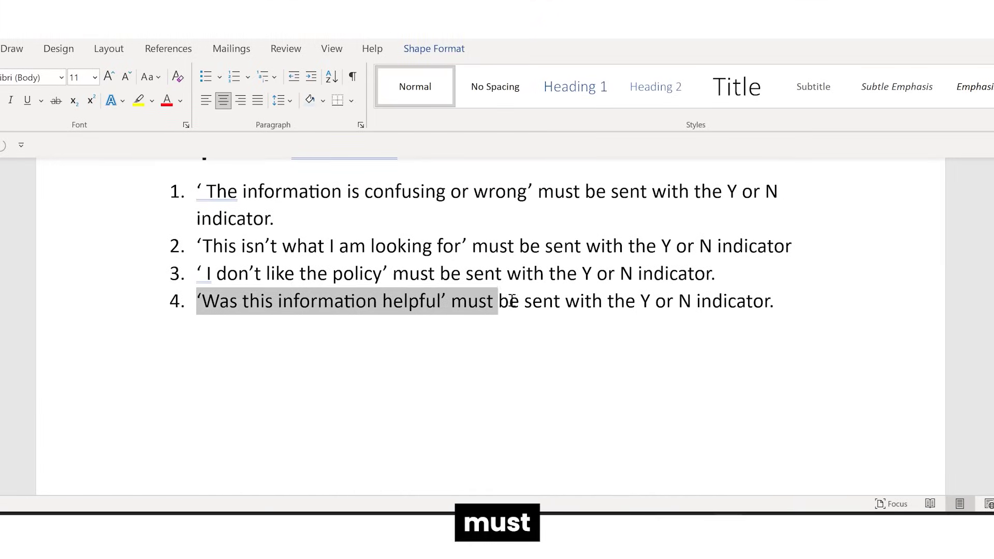
{"action": "left_click_drag", "start_coordinate": [561, 302], "coordinate": [771, 303]}
{"action": "scroll", "coordinate": [483, 240], "scroll_direction": "up", "scroll_amount": 8}
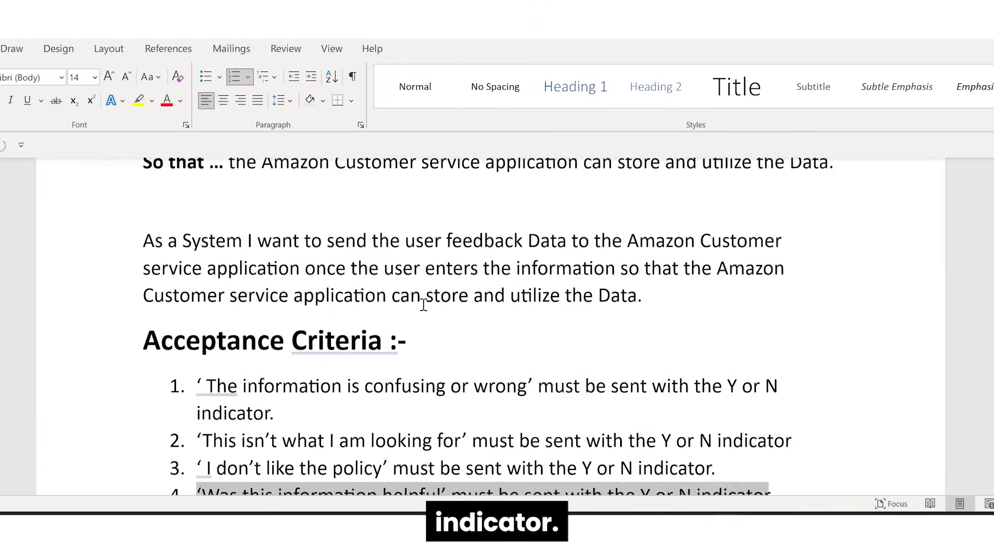
{"action": "scroll", "coordinate": [423, 305], "scroll_direction": "down", "scroll_amount": 10}
{"action": "scroll", "coordinate": [422, 306], "scroll_direction": "up", "scroll_amount": 5}
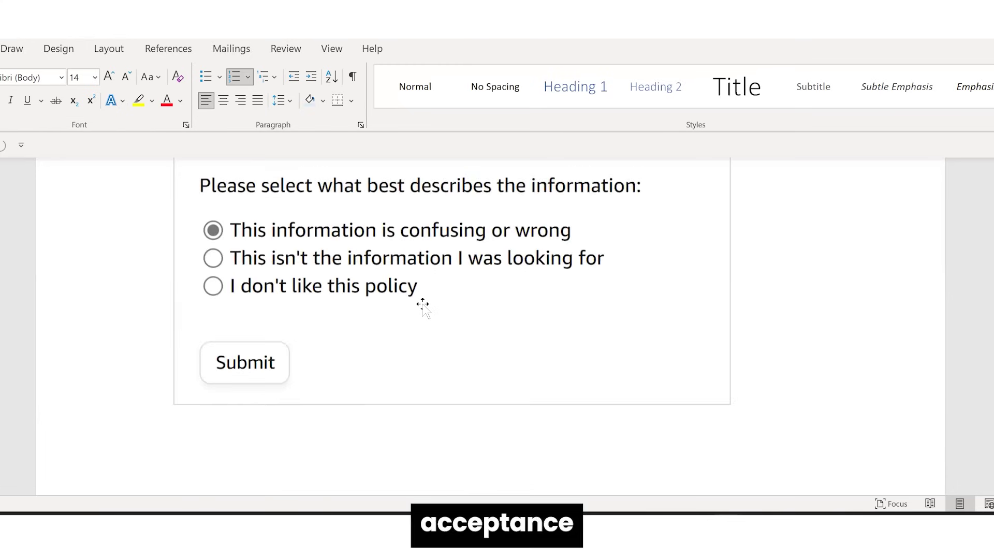
{"action": "scroll", "coordinate": [422, 320], "scroll_direction": "up", "scroll_amount": 4}
{"action": "scroll", "coordinate": [399, 399], "scroll_direction": "down", "scroll_amount": 1}
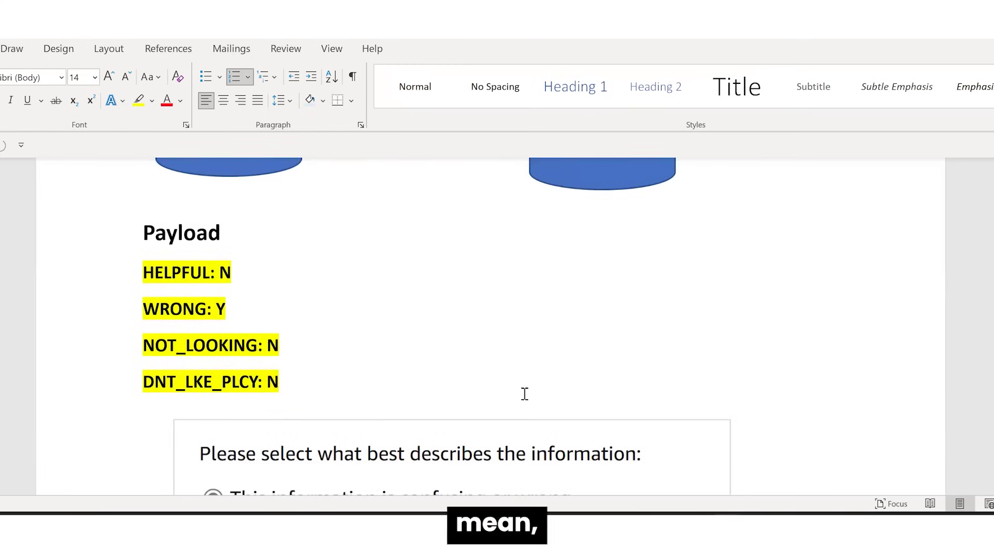
{"action": "scroll", "coordinate": [637, 455], "scroll_direction": "down", "scroll_amount": 15}
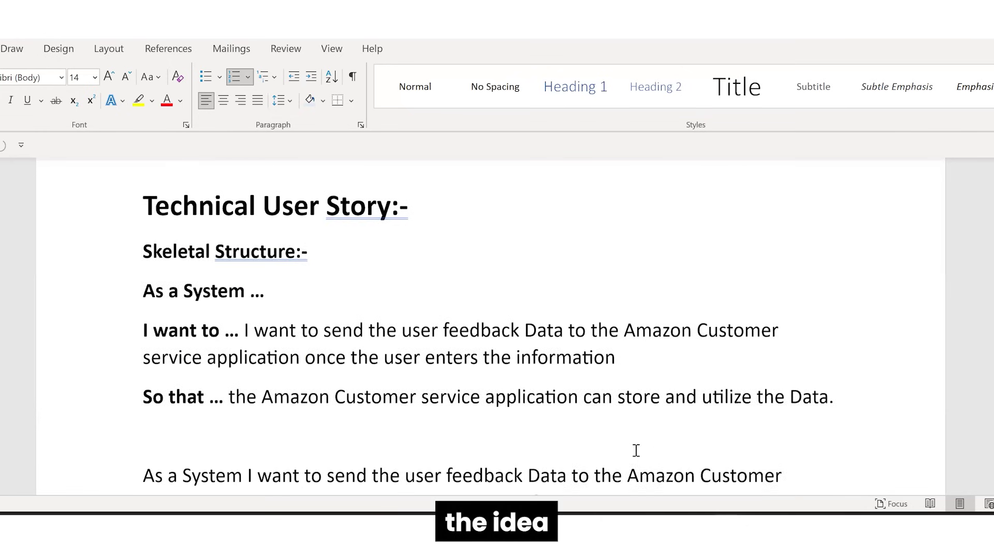
{"action": "scroll", "coordinate": [636, 450], "scroll_direction": "down", "scroll_amount": 3}
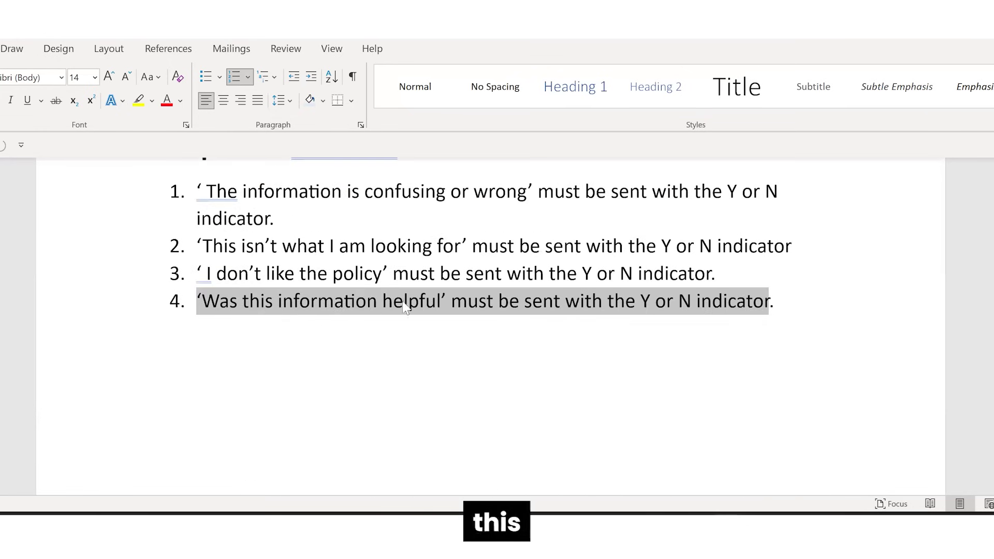
Compare with the 'Was this information helpful?' question on the Amazon help page, then return to the Technical User Story document
{"action": "left_click", "coordinate": [630, 456]}
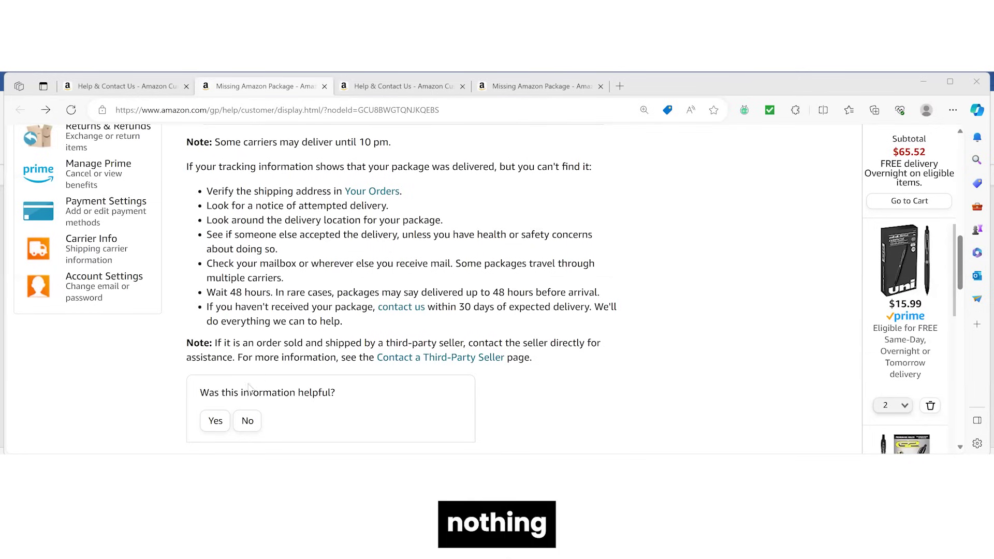
{"action": "double_click", "coordinate": [216, 392]}
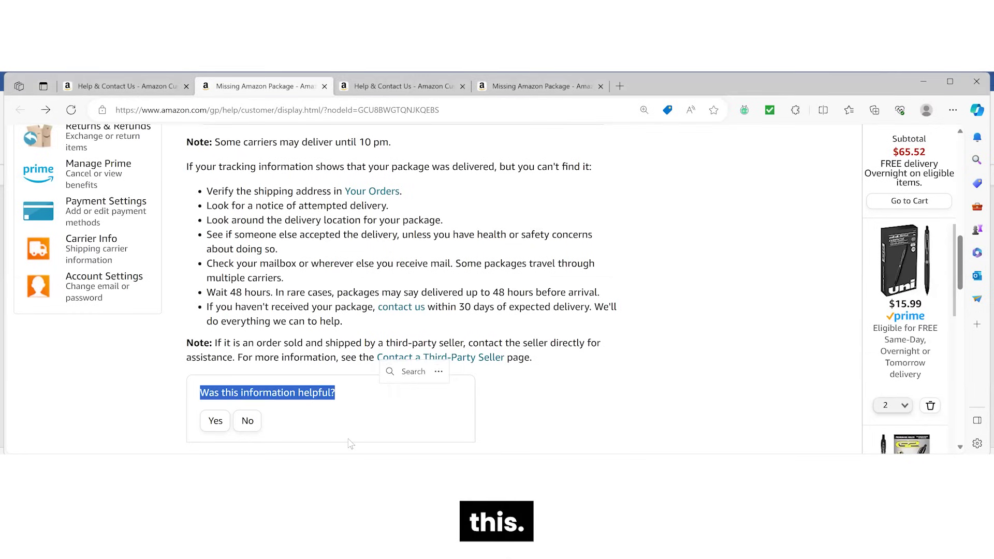
{"action": "left_click", "coordinate": [677, 461]}
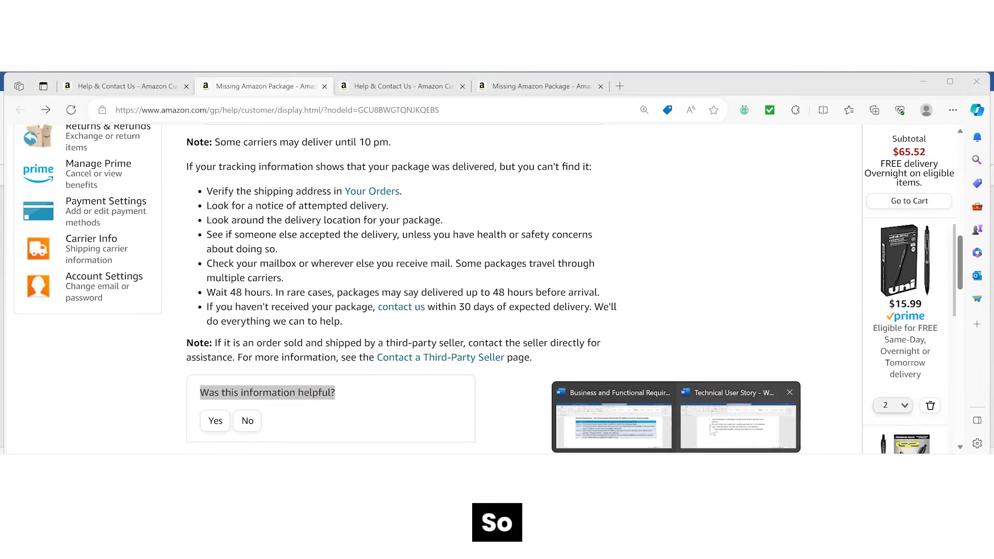
{"action": "left_click", "coordinate": [710, 430]}
{"action": "scroll", "coordinate": [497, 395], "scroll_direction": "up", "scroll_amount": 1}
{"action": "scroll", "coordinate": [497, 396], "scroll_direction": "down", "scroll_amount": 10}
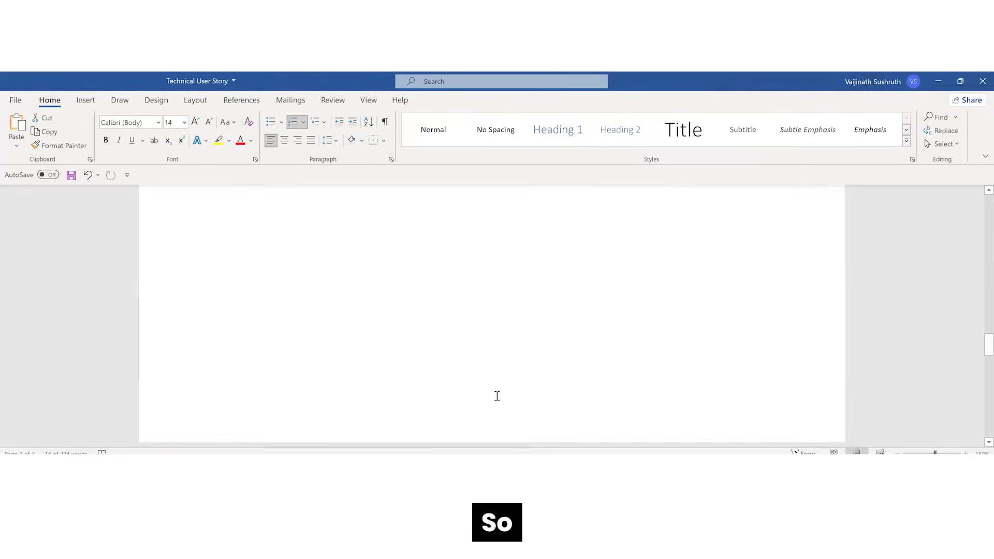
{"action": "scroll", "coordinate": [497, 396], "scroll_direction": "up", "scroll_amount": 5}
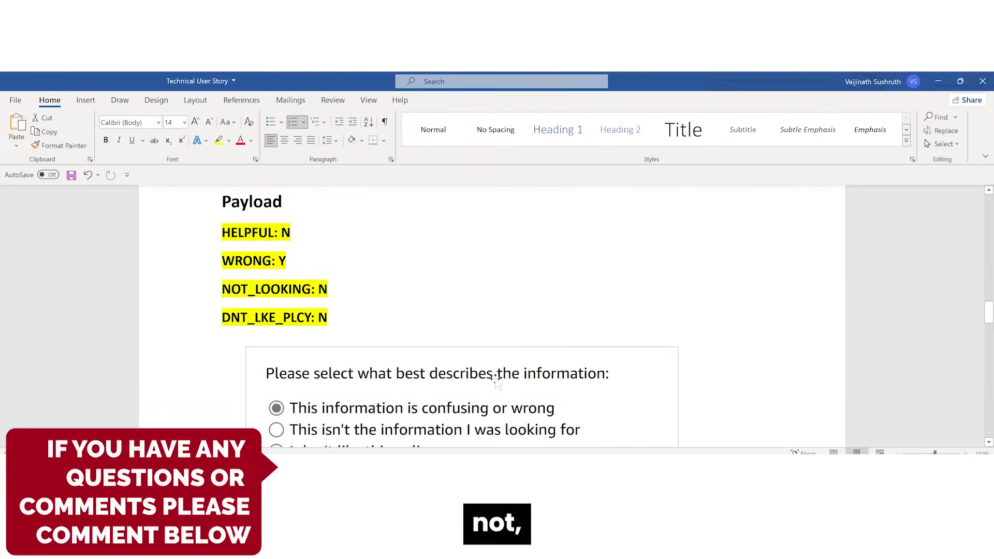
{"action": "scroll", "coordinate": [497, 380], "scroll_direction": "down", "scroll_amount": 18}
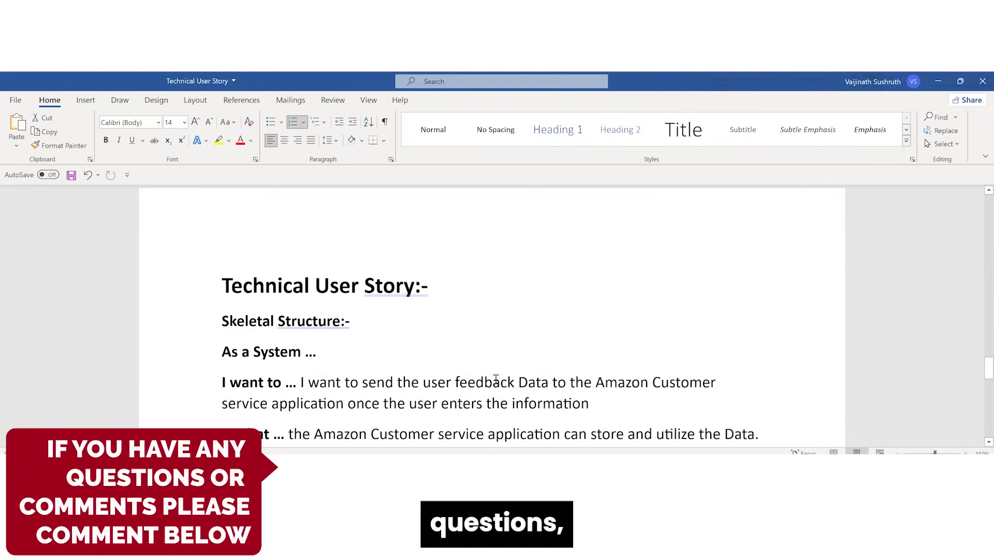